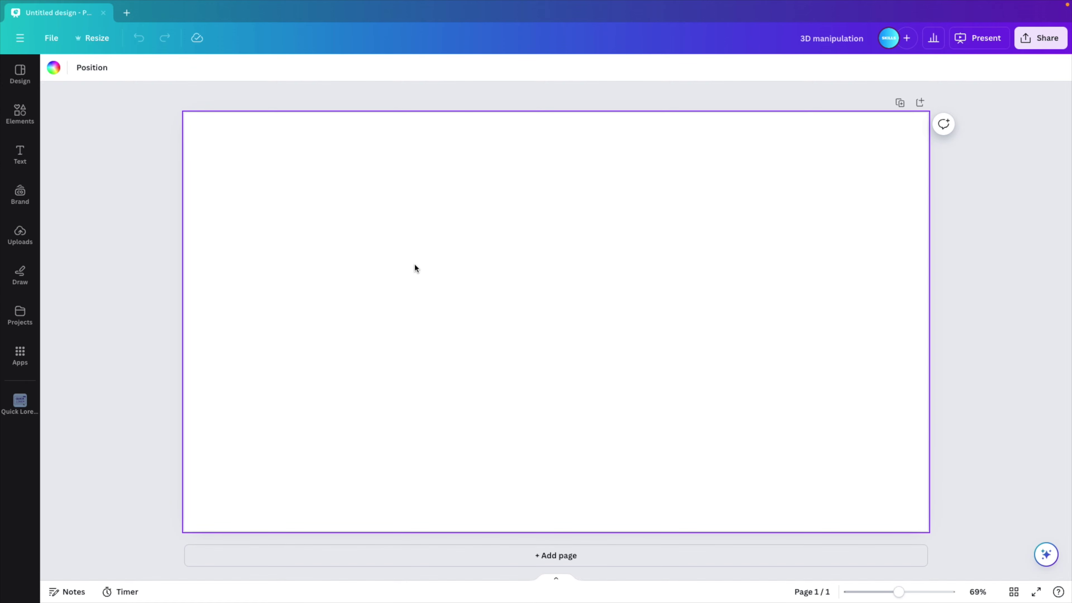
- Search the Elements library for 'coffee' and filter to Photos
{"action": "left_click", "coordinate": [23, 119]}
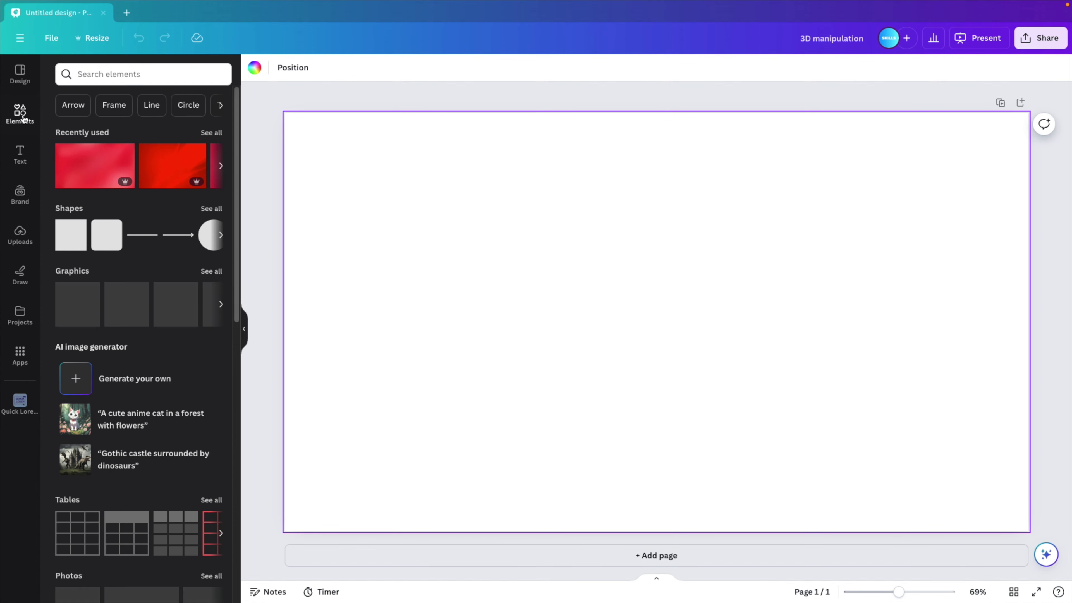
{"action": "left_click", "coordinate": [119, 76]}
{"action": "type", "text": "coffee"}
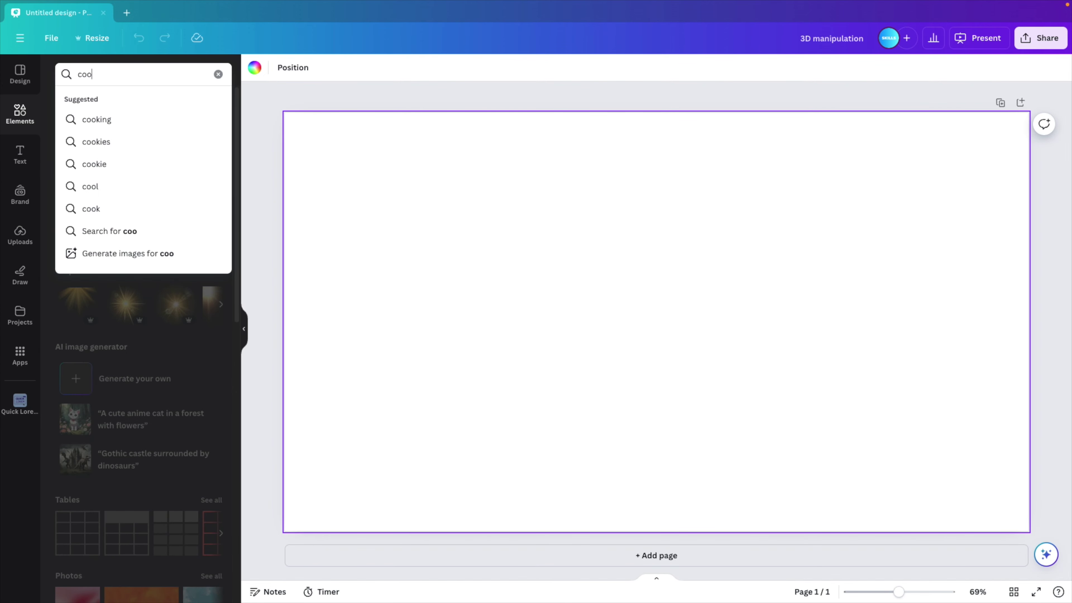
{"action": "key", "text": "Return"}
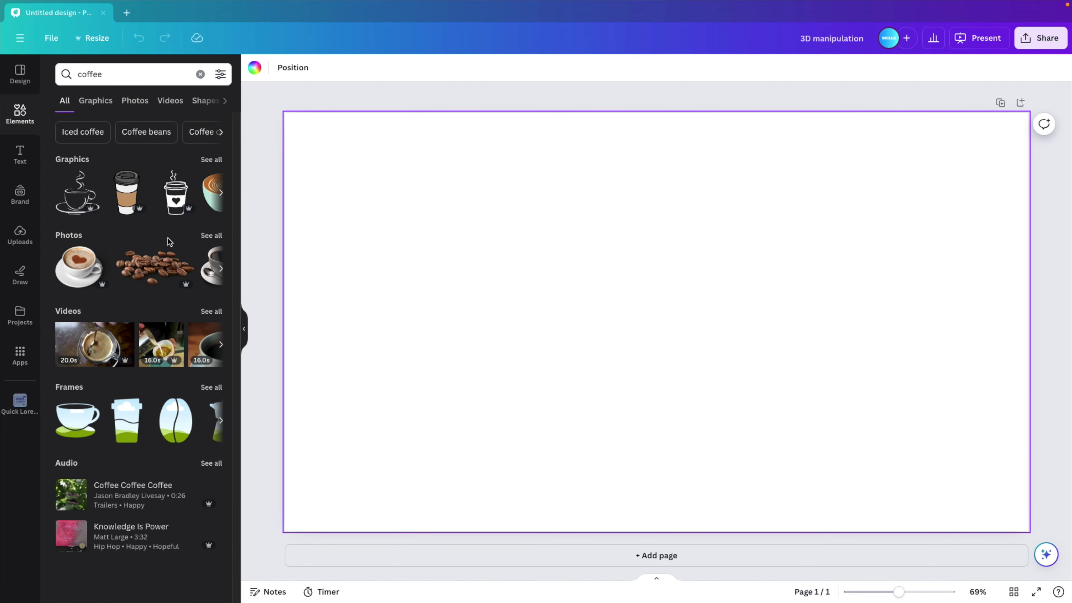
{"action": "left_click", "coordinate": [213, 237]}
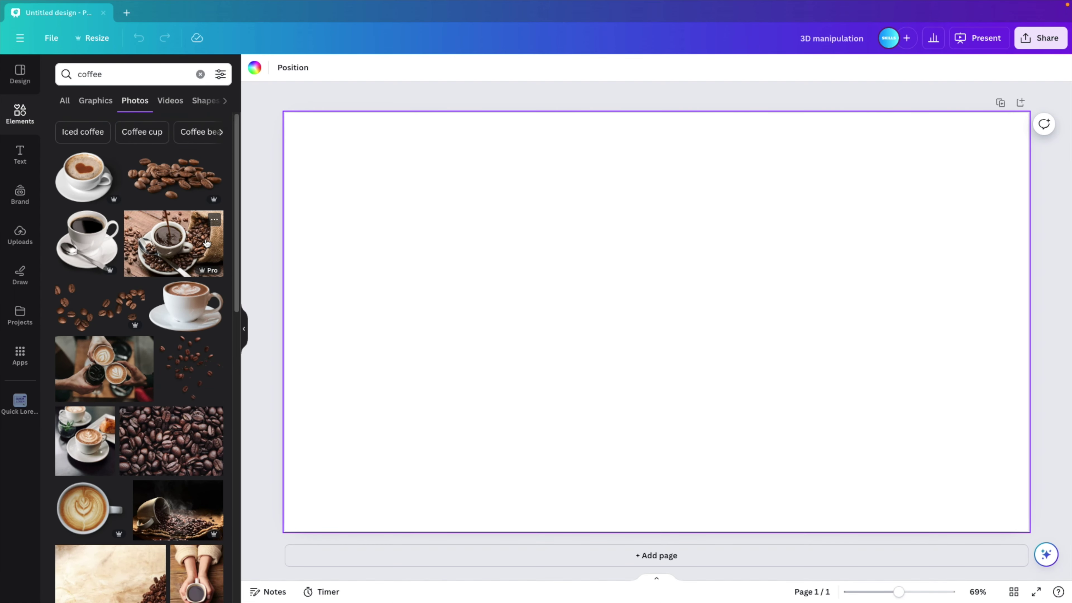
- Add the latte cup photo, shrink it slightly and move it near the page centre
{"action": "left_click", "coordinate": [182, 318]}
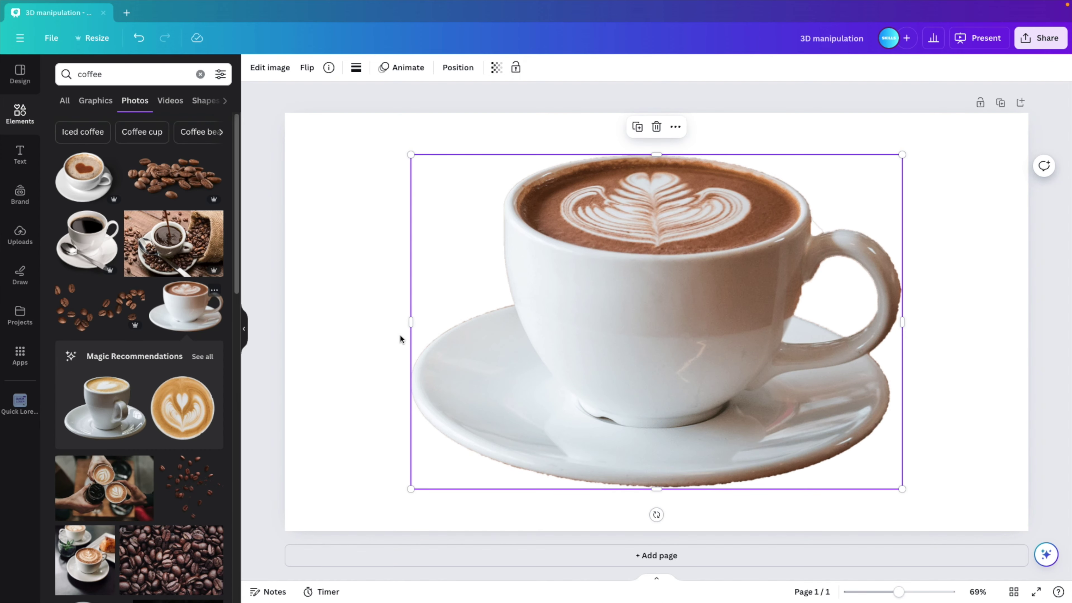
{"action": "left_click_drag", "start_coordinate": [899, 156], "coordinate": [758, 249]}
{"action": "left_click_drag", "start_coordinate": [598, 383], "coordinate": [668, 386]}
- Search the photos for 'city skyline' and scroll down to the sunset city shot
{"action": "left_click", "coordinate": [930, 316]}
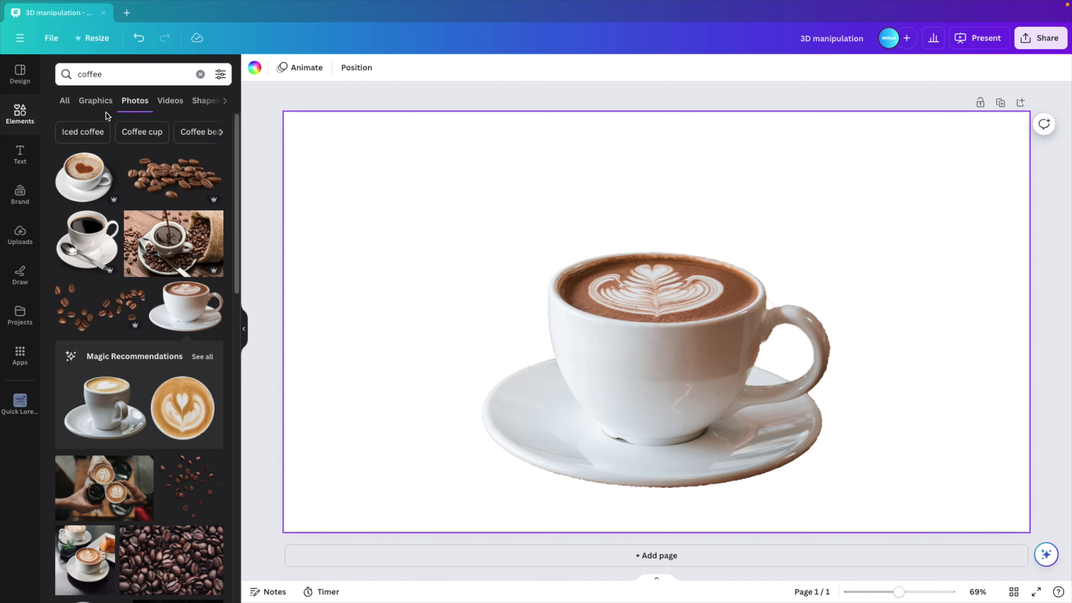
{"action": "double_click", "coordinate": [96, 76]}
{"action": "type", "text": "city skyline"}
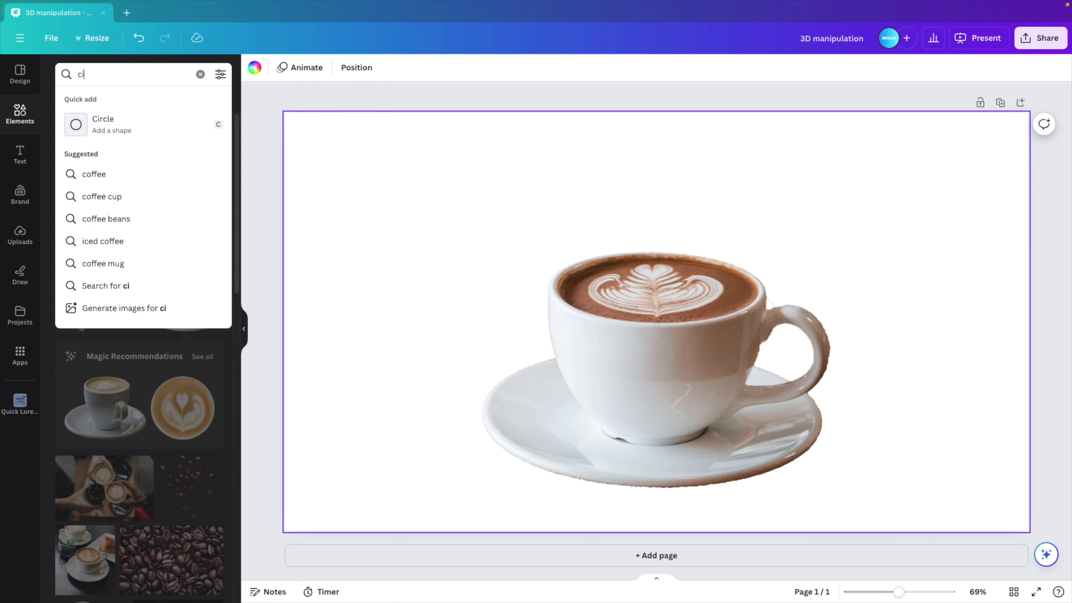
{"action": "key", "text": "Return"}
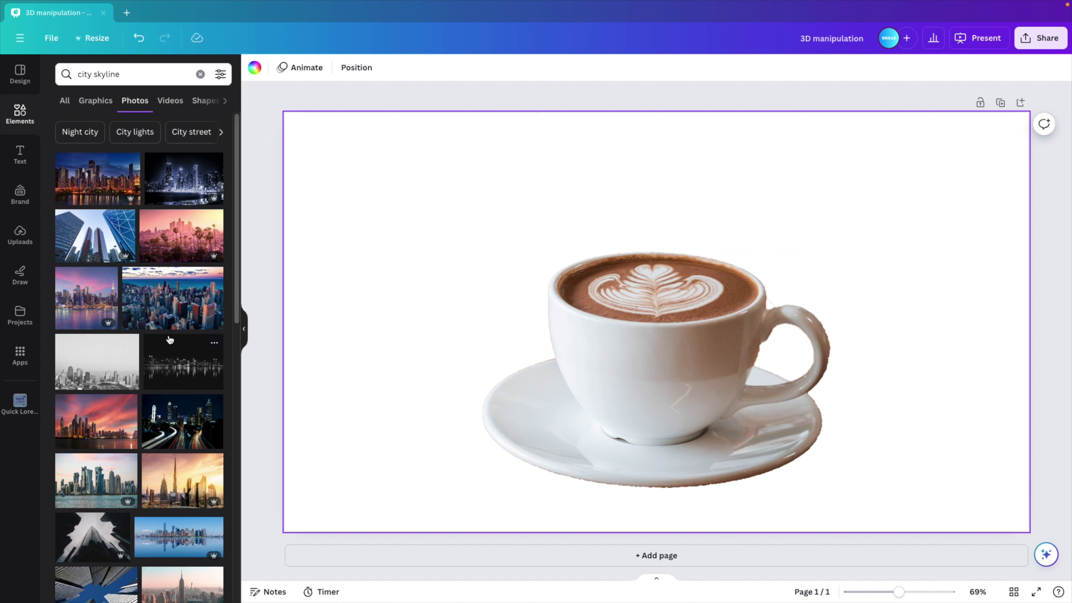
{"action": "scroll", "coordinate": [170, 339], "scroll_direction": "down", "scroll_amount": 2}
{"action": "scroll", "coordinate": [169, 340], "scroll_direction": "down", "scroll_amount": 3}
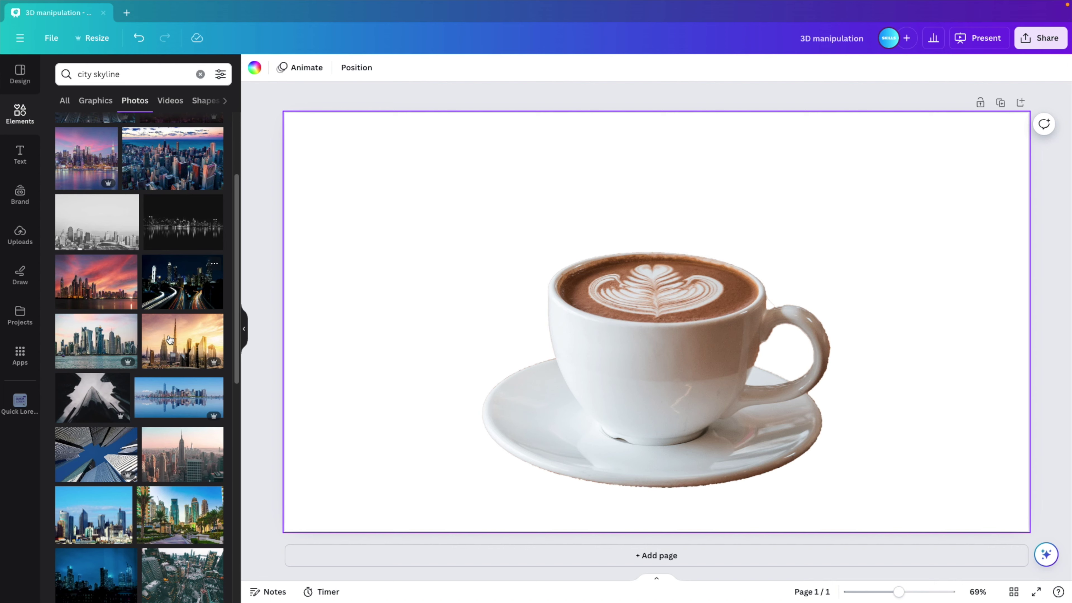
{"action": "scroll", "coordinate": [170, 339], "scroll_direction": "down", "scroll_amount": 7}
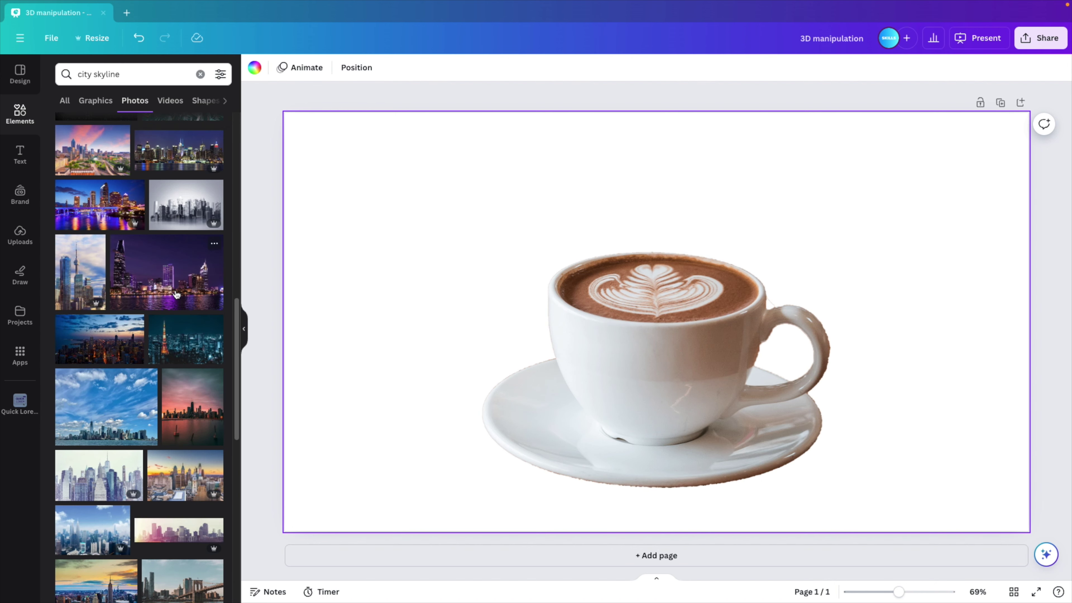
{"action": "scroll", "coordinate": [162, 321], "scroll_direction": "down", "scroll_amount": 1}
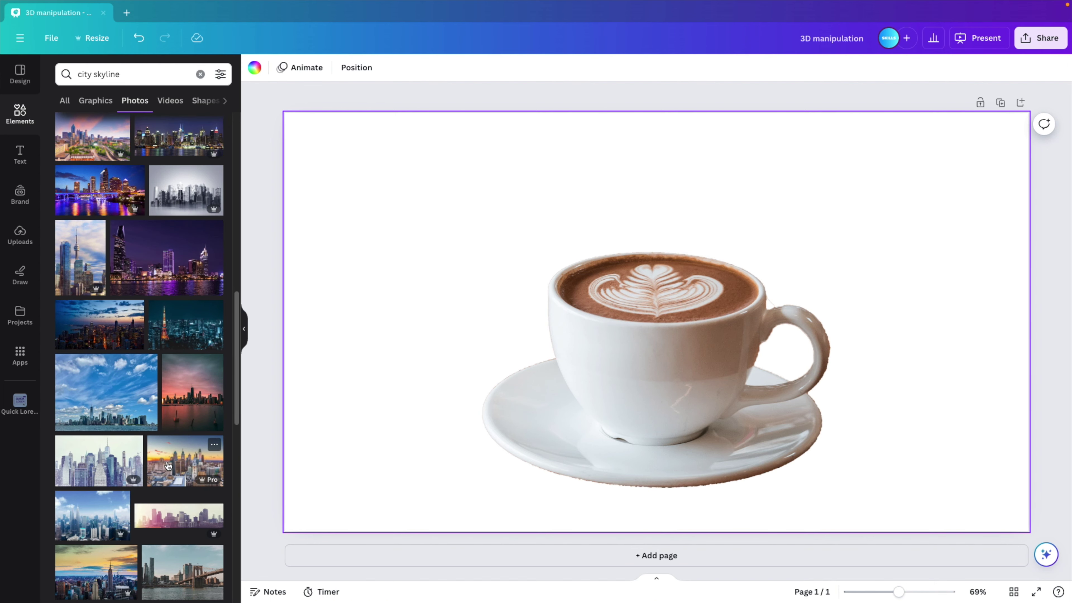
- Add the sunset skyline photo, make it semi-transparent, and shrink it over the cup
{"action": "left_click", "coordinate": [177, 468]}
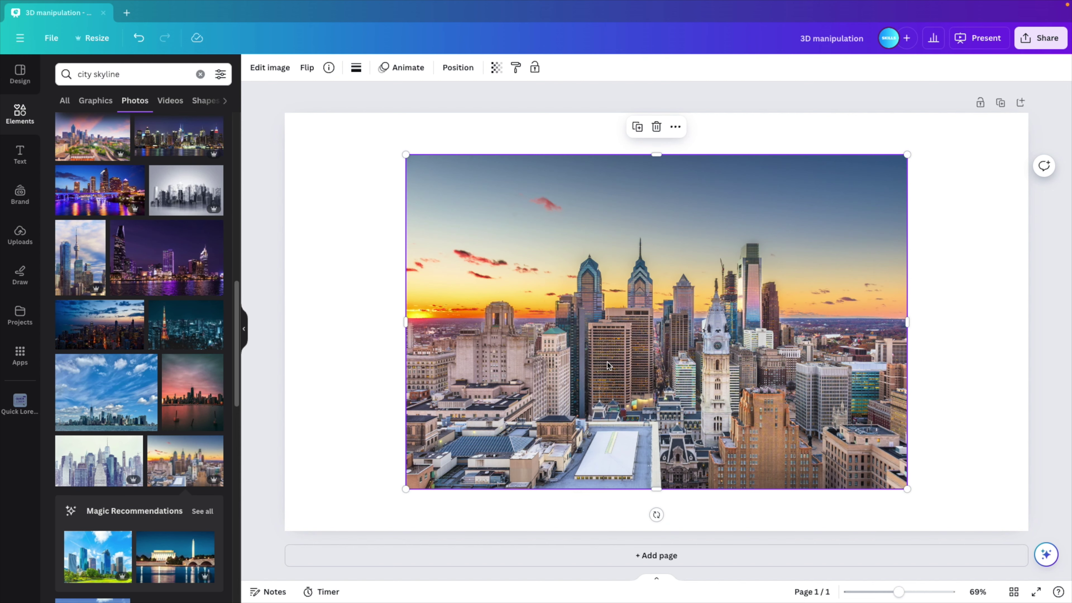
{"action": "left_click", "coordinate": [496, 68]}
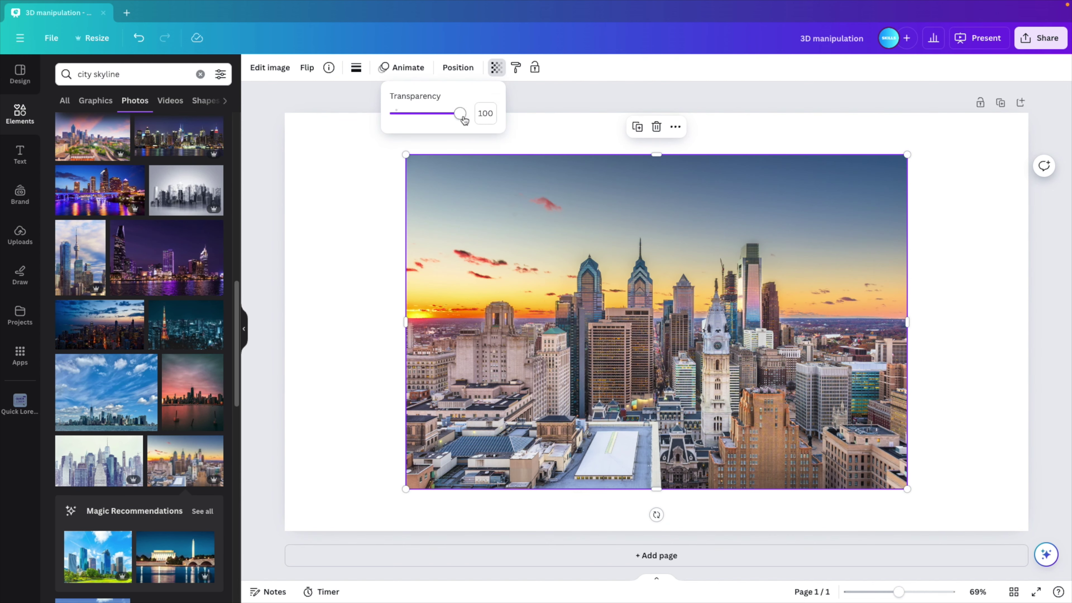
{"action": "left_click_drag", "start_coordinate": [463, 120], "coordinate": [437, 113]}
{"action": "left_click_drag", "start_coordinate": [886, 157], "coordinate": [813, 170]}
{"action": "left_click_drag", "start_coordinate": [717, 320], "coordinate": [754, 294]}
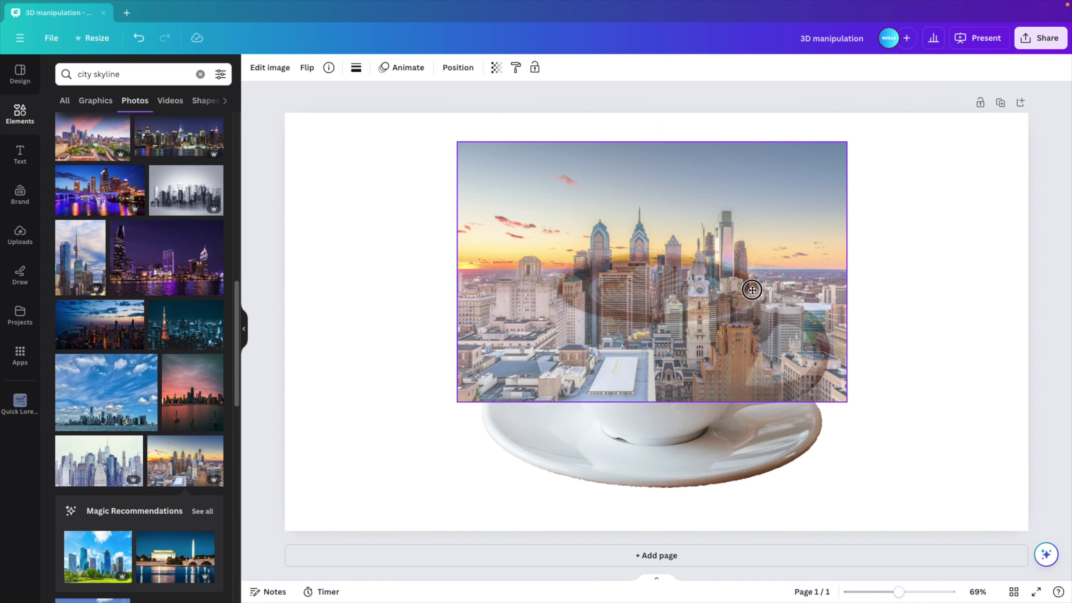
{"action": "left_click_drag", "start_coordinate": [602, 277], "coordinate": [601, 265]}
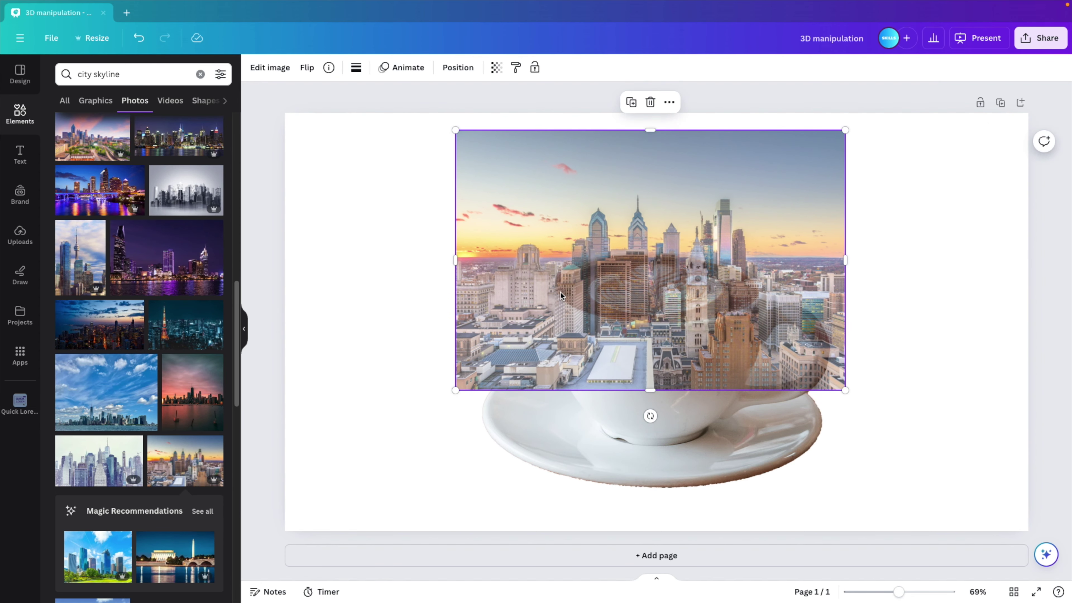
- Try 49 transparency while aligning the skyline photo, then restore it to full opacity
{"action": "left_click", "coordinate": [498, 68]}
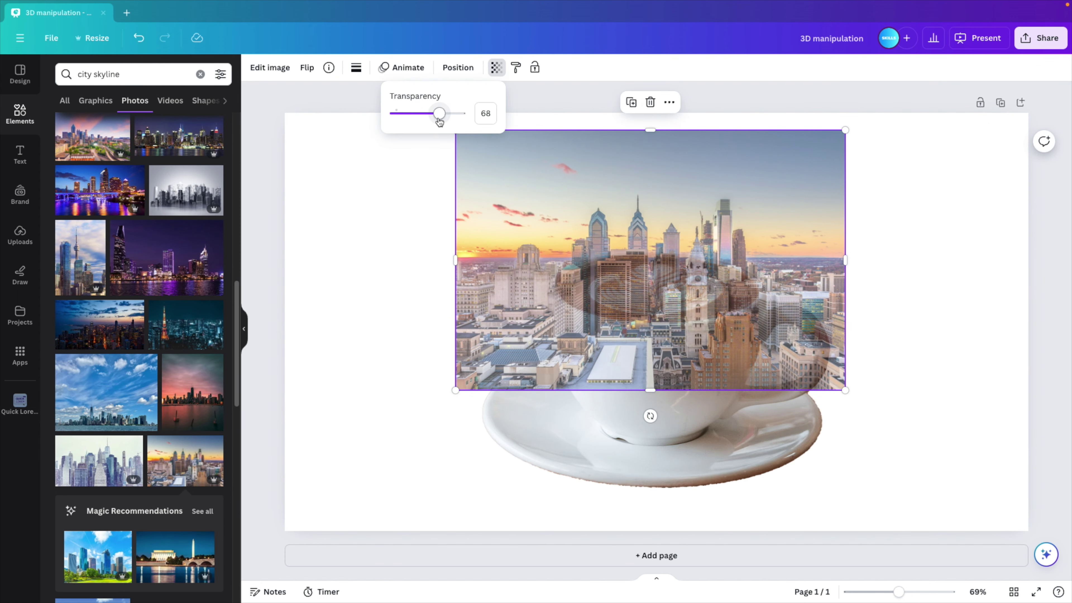
{"action": "left_click_drag", "start_coordinate": [437, 114], "coordinate": [427, 120]}
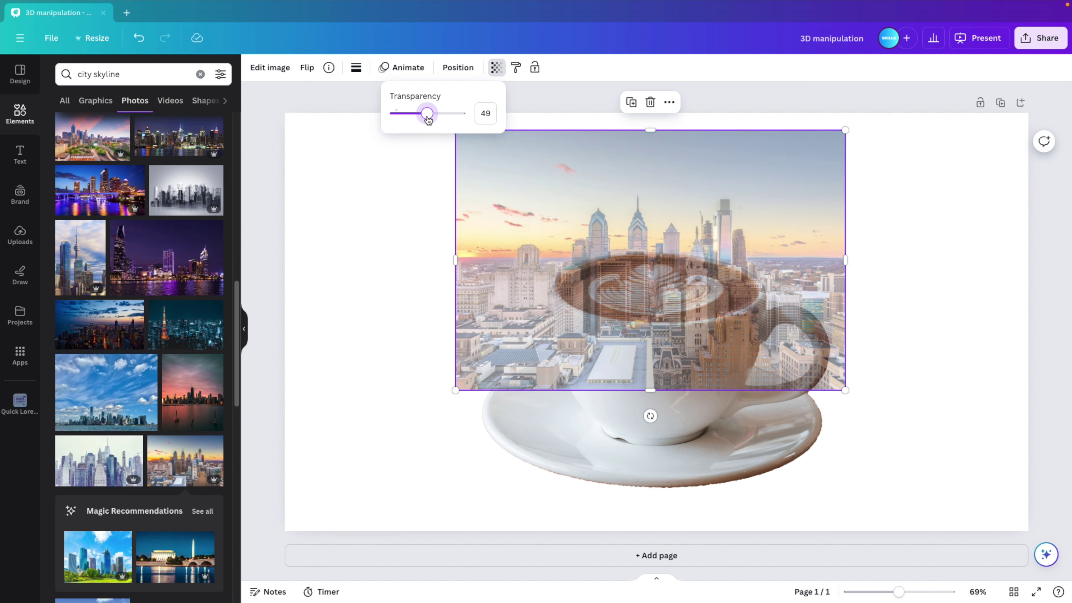
{"action": "left_click_drag", "start_coordinate": [694, 296], "coordinate": [697, 296]}
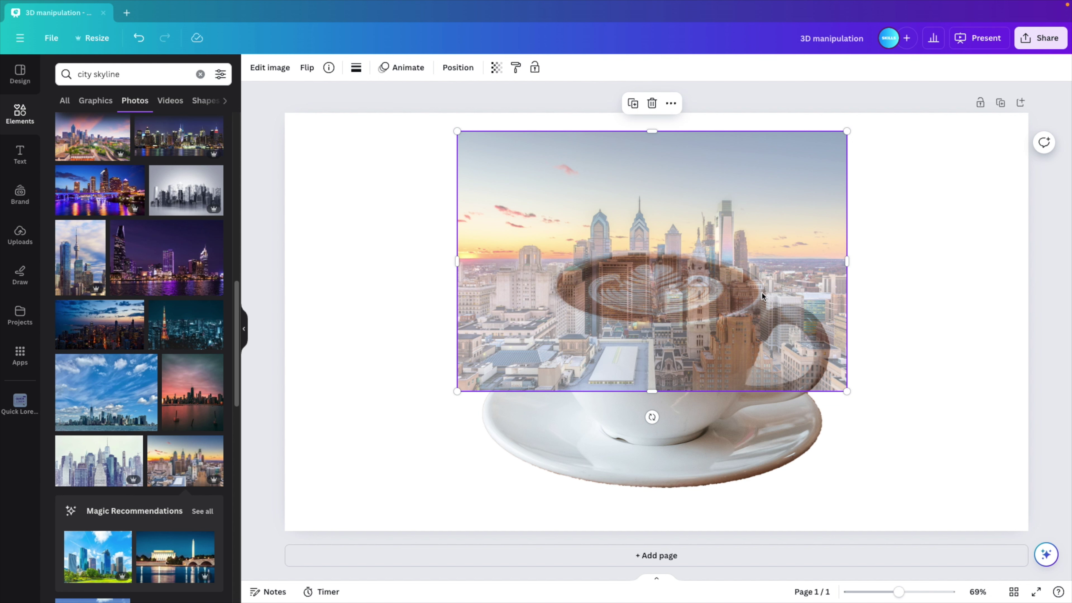
{"action": "left_click_drag", "start_coordinate": [576, 295], "coordinate": [573, 289]}
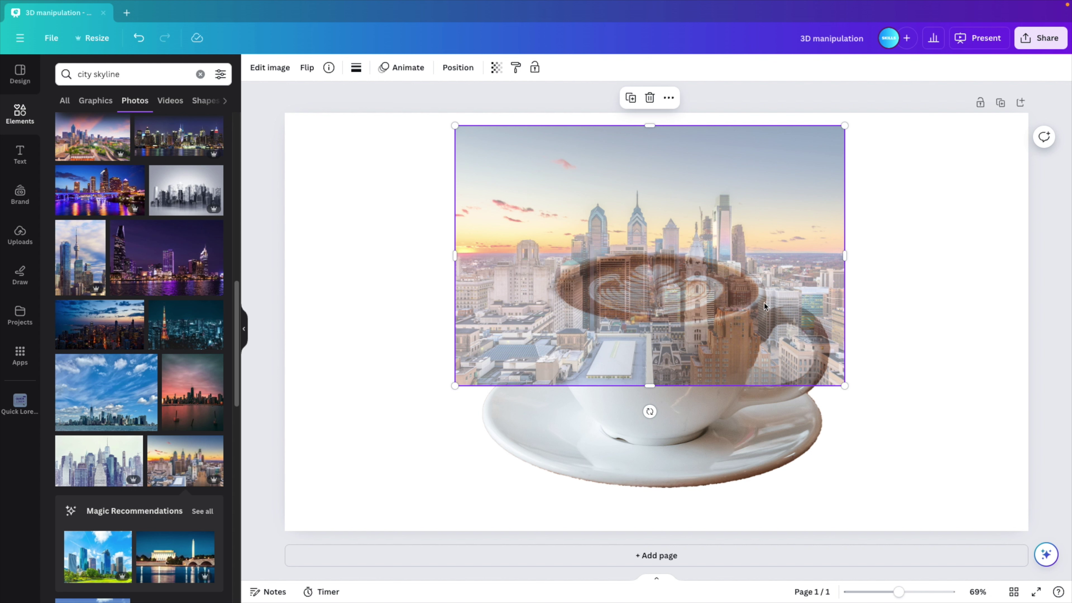
{"action": "left_click", "coordinate": [496, 68]}
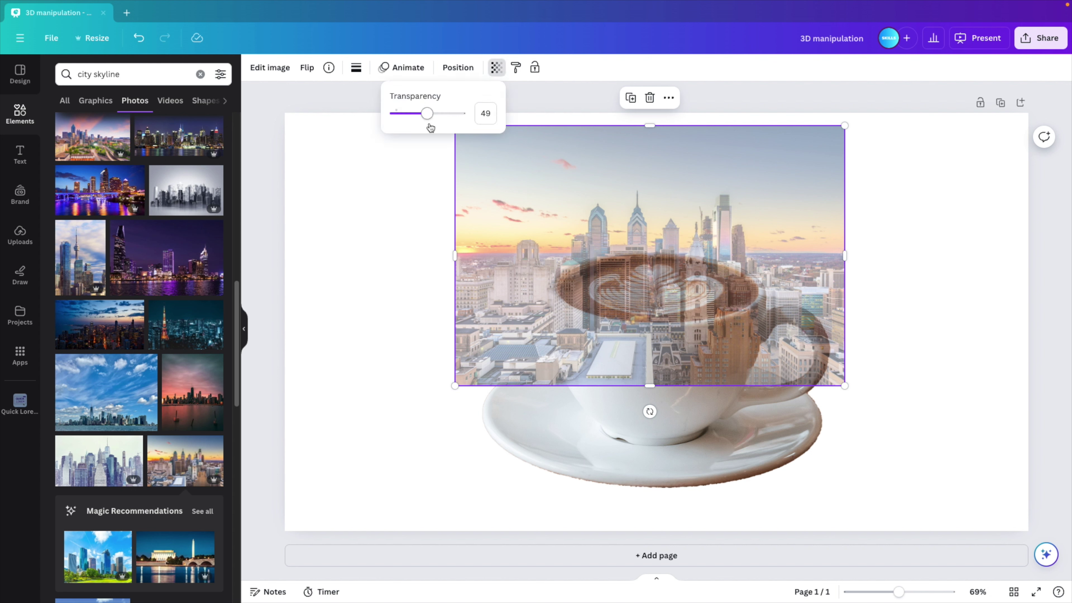
{"action": "left_click_drag", "start_coordinate": [428, 112], "coordinate": [780, 362]}
{"action": "left_click", "coordinate": [404, 208]}
- Search 'frame' and add a circle frame from the Frames results
{"action": "left_click", "coordinate": [129, 74]}
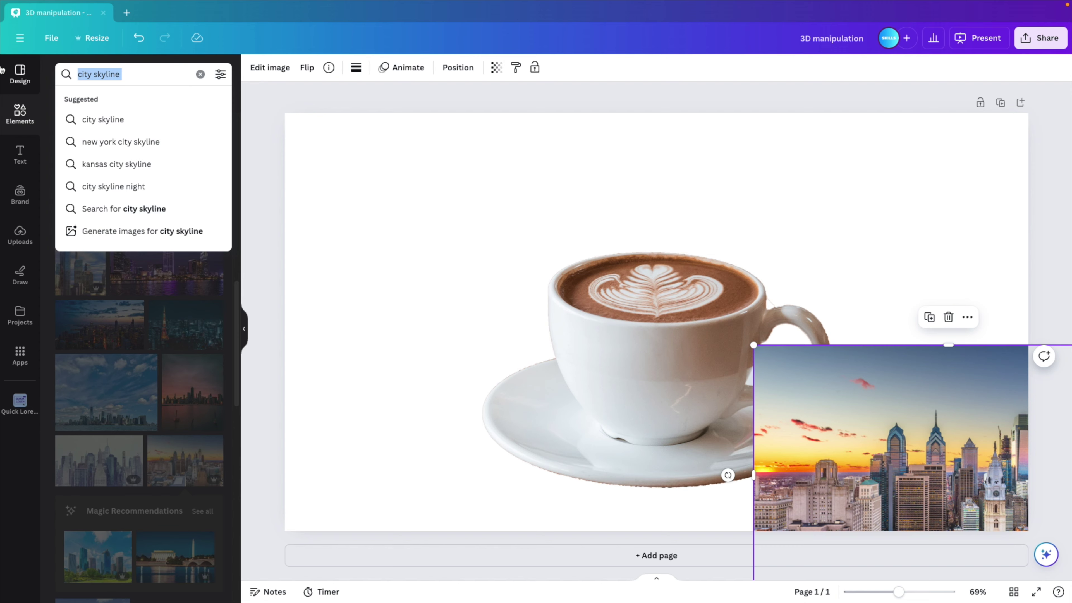
{"action": "type", "text": "frame"}
{"action": "key", "text": "Return"}
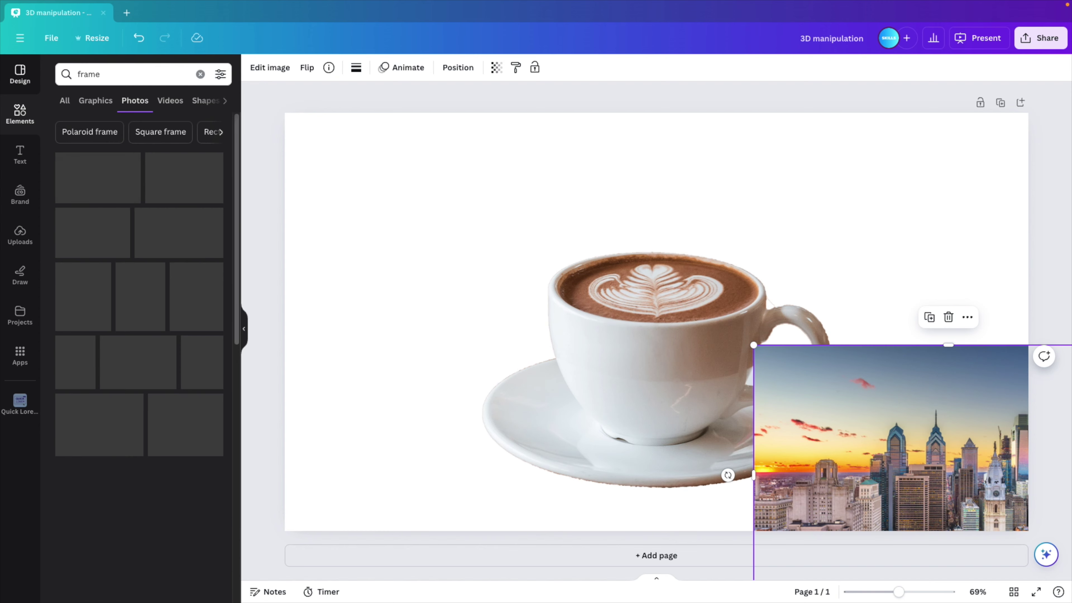
{"action": "left_click", "coordinate": [208, 101]}
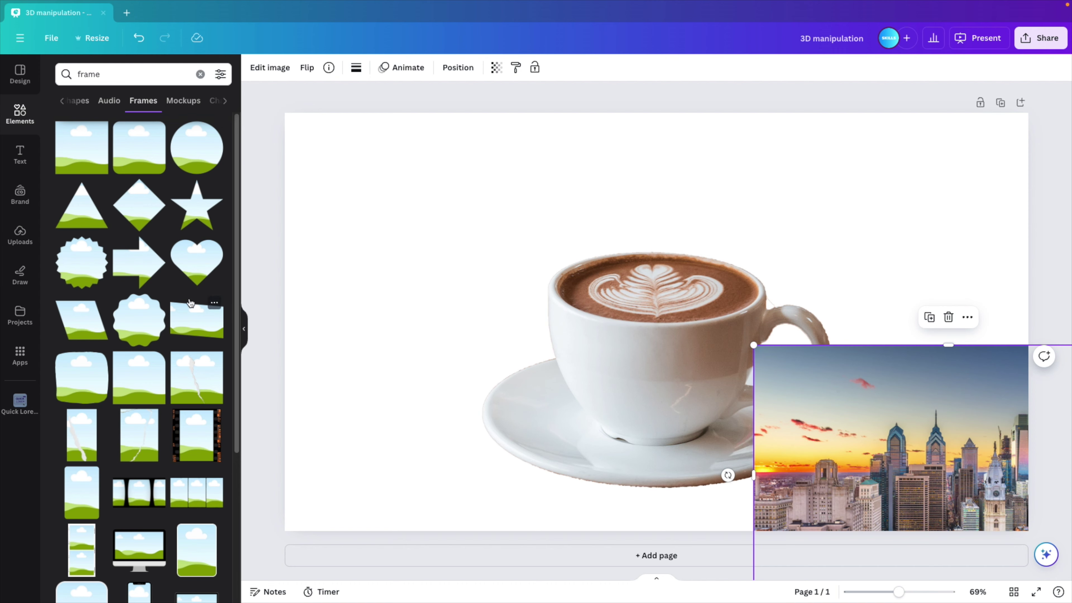
{"action": "left_click", "coordinate": [190, 163]}
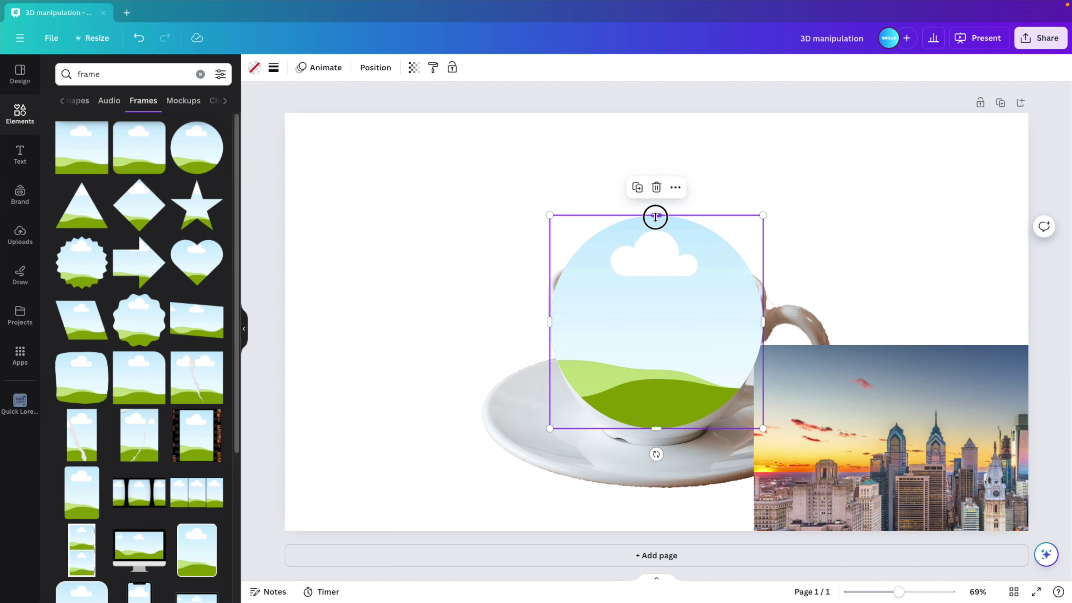
- Flatten the circle into an oval fitted over the cup rim and move the city photo up beside the cup
{"action": "left_click_drag", "start_coordinate": [655, 217], "coordinate": [650, 335]}
{"action": "left_click_drag", "start_coordinate": [654, 389], "coordinate": [651, 282]}
{"action": "left_click_drag", "start_coordinate": [654, 224], "coordinate": [653, 252]}
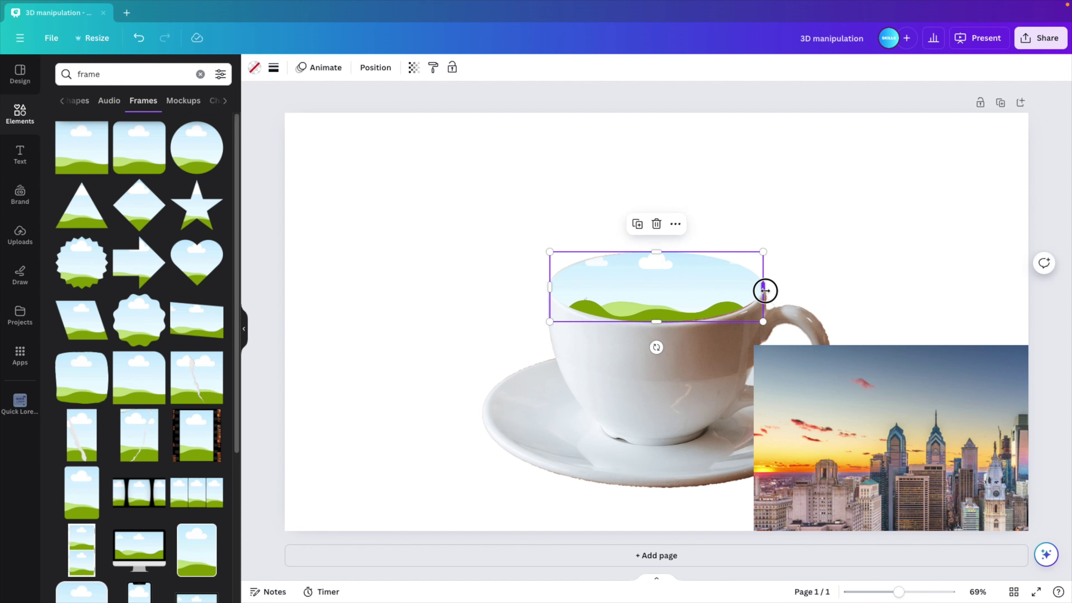
{"action": "left_click_drag", "start_coordinate": [763, 288], "coordinate": [766, 288]}
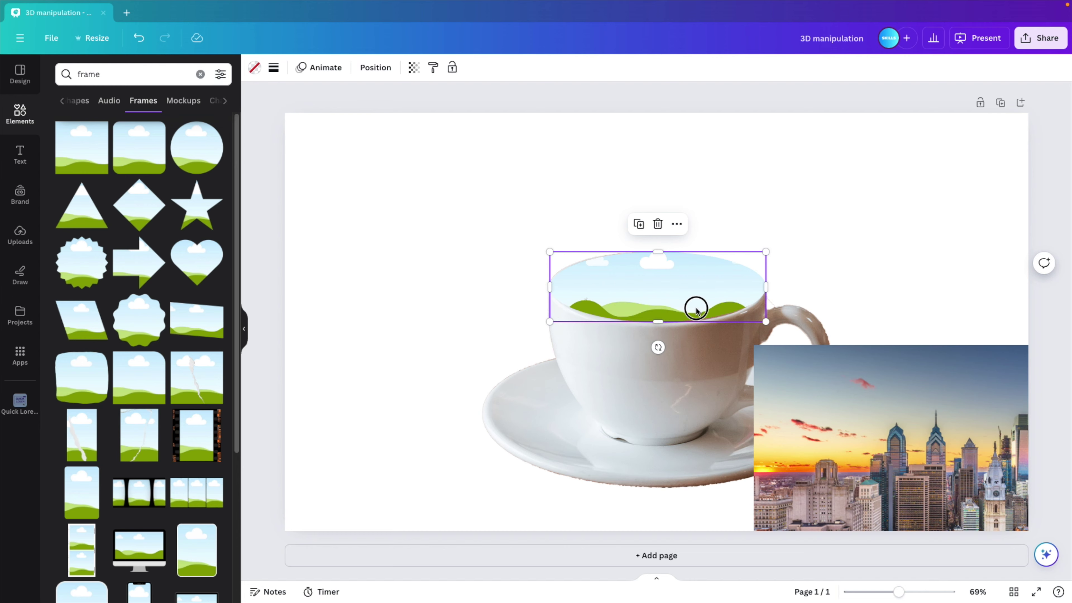
{"action": "key", "text": "Escape"}
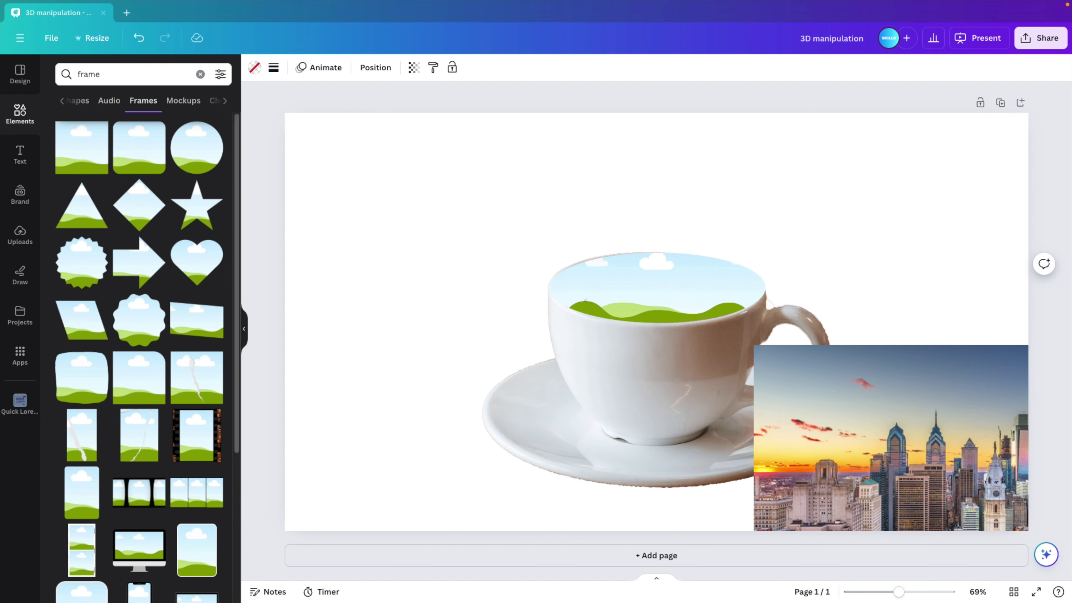
{"action": "left_click", "coordinate": [657, 292]}
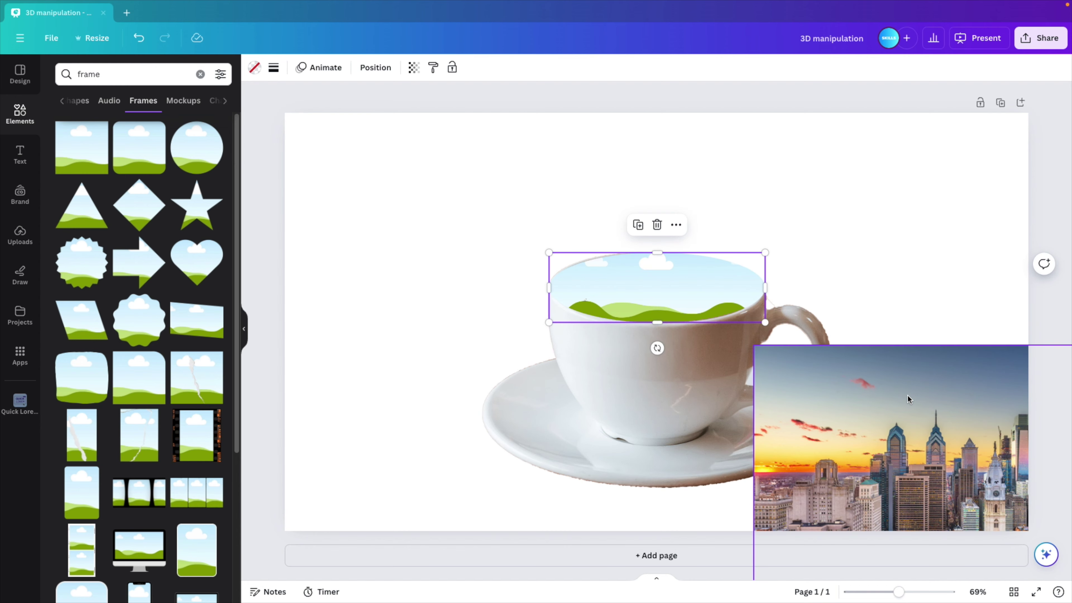
{"action": "left_click_drag", "start_coordinate": [916, 433], "coordinate": [893, 324]}
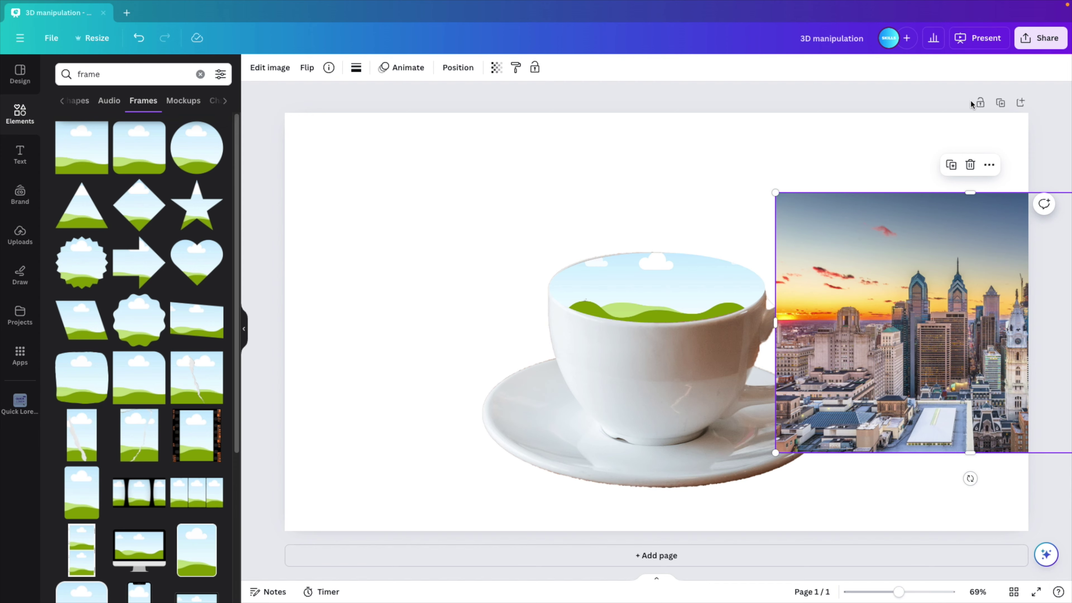
- Duplicate the page, then drop page 1's city photo into the cup's oval frame
{"action": "left_click", "coordinate": [1000, 103]}
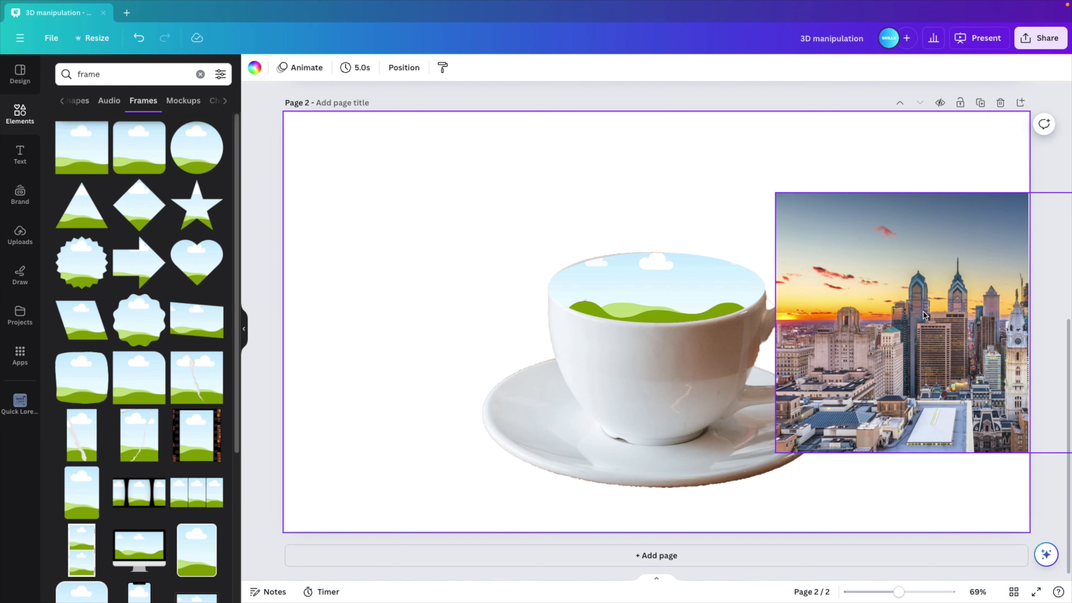
{"action": "scroll", "coordinate": [822, 371], "scroll_direction": "up", "scroll_amount": 10}
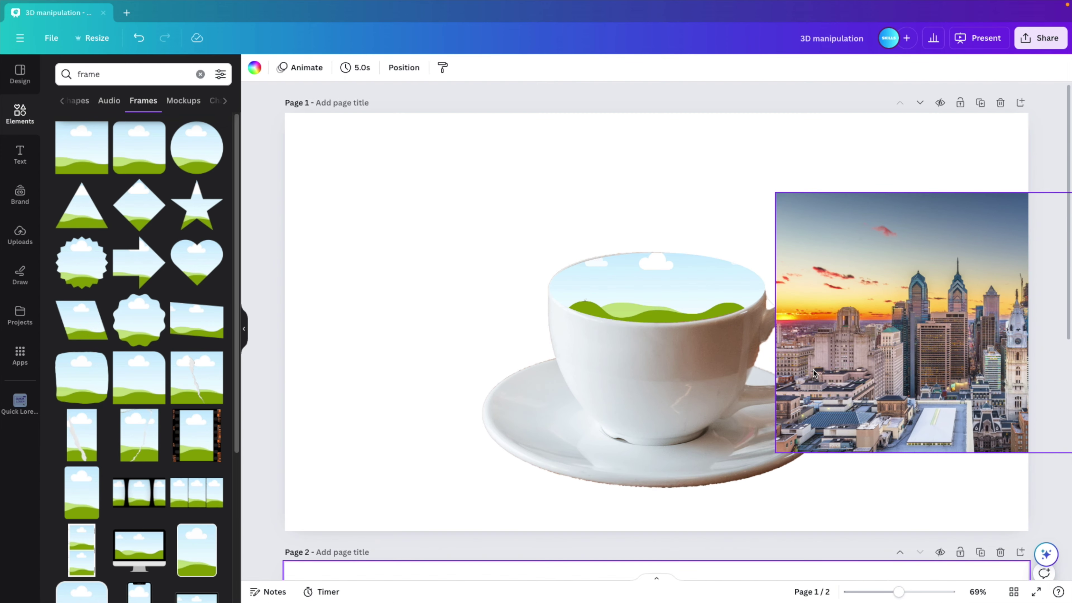
{"action": "left_click", "coordinate": [866, 297]}
{"action": "left_click_drag", "start_coordinate": [947, 354], "coordinate": [712, 310]}
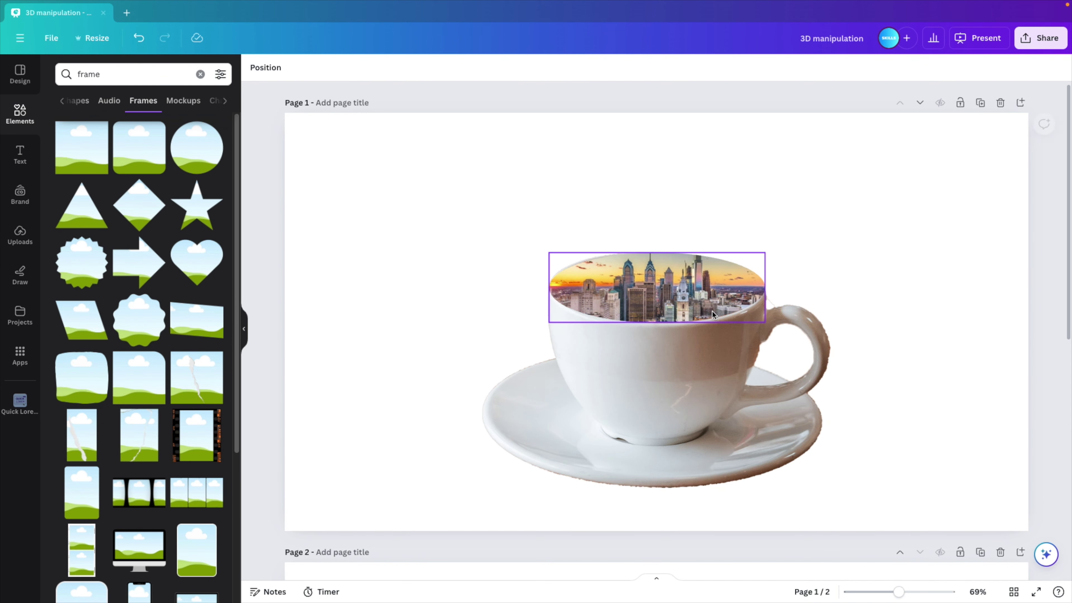
- Enlarge and shift the city photo inside the oval frame so the buildings show
{"action": "left_click", "coordinate": [670, 285]}
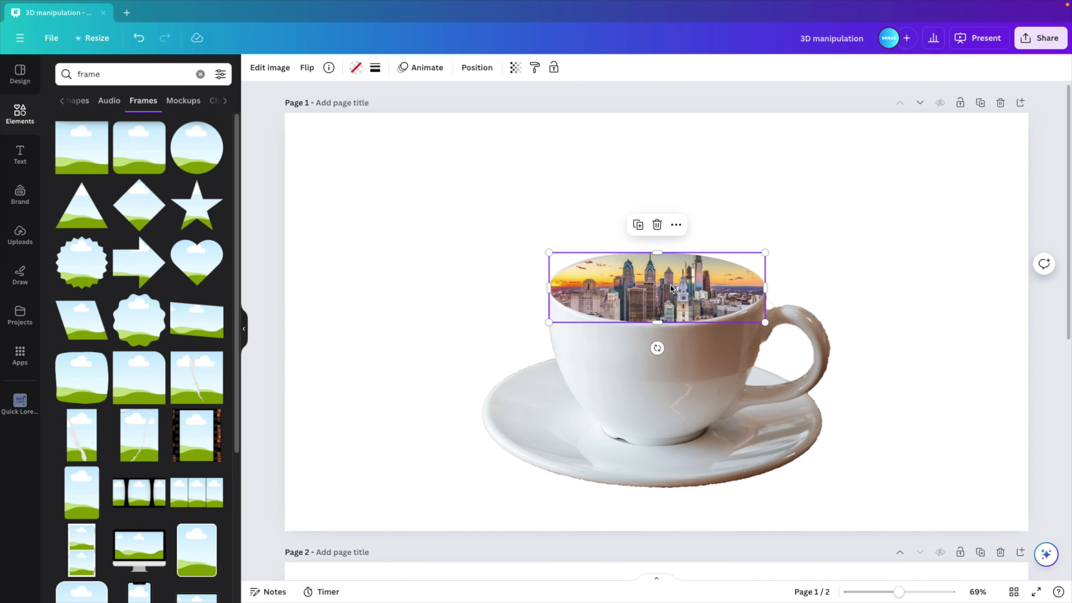
{"action": "double_click", "coordinate": [670, 285]}
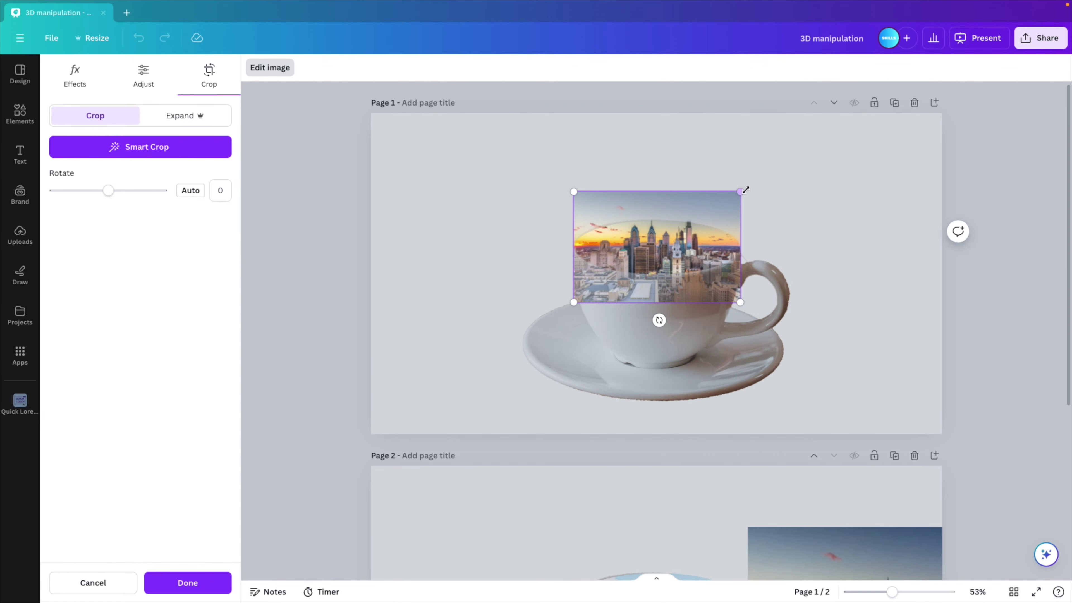
{"action": "left_click_drag", "start_coordinate": [747, 188], "coordinate": [852, 120]}
{"action": "left_click_drag", "start_coordinate": [718, 261], "coordinate": [632, 271]}
{"action": "left_click_drag", "start_coordinate": [775, 131], "coordinate": [804, 118]}
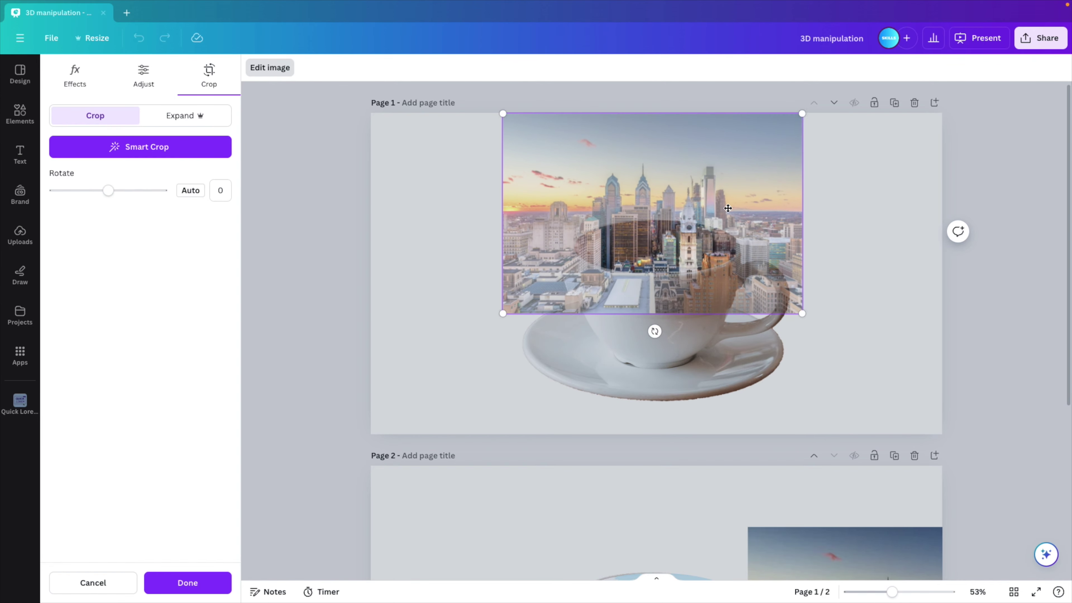
{"action": "left_click_drag", "start_coordinate": [692, 247], "coordinate": [692, 254]}
{"action": "left_click", "coordinate": [864, 249]}
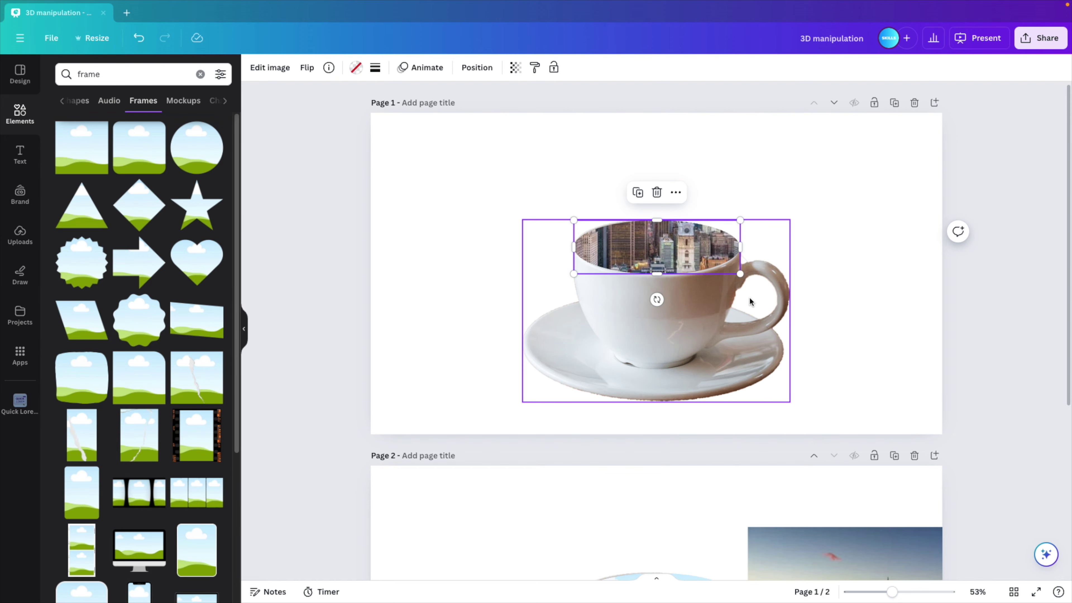
- On page 2, move the city photo aside and delete the cup's frame
{"action": "left_click", "coordinate": [871, 288]}
{"action": "scroll", "coordinate": [872, 288], "scroll_direction": "down", "scroll_amount": 3}
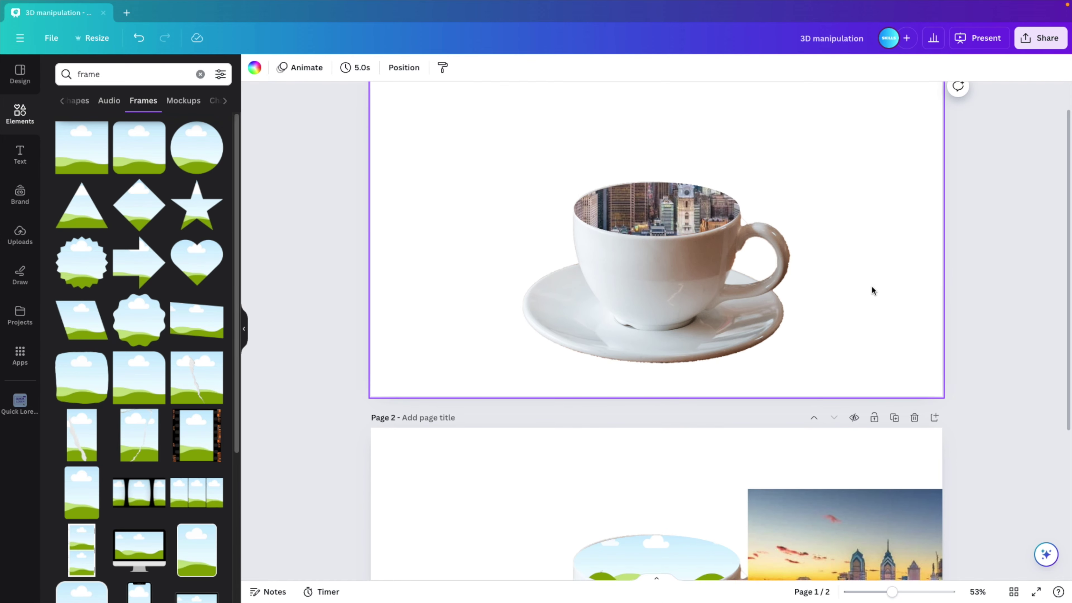
{"action": "left_click_drag", "start_coordinate": [888, 448], "coordinate": [830, 417]}
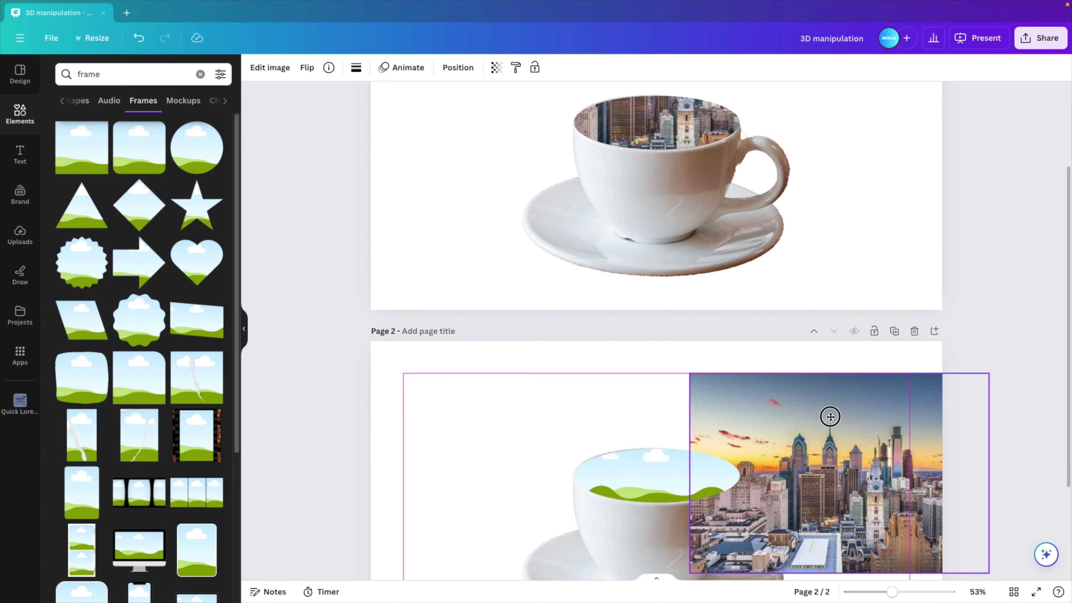
{"action": "left_click", "coordinate": [627, 471]}
{"action": "key", "text": "Delete"}
{"action": "key", "text": "Delete"}
- Enlarge and centre the city photo, then remove its sky with BG Remover
{"action": "left_click", "coordinate": [739, 422]}
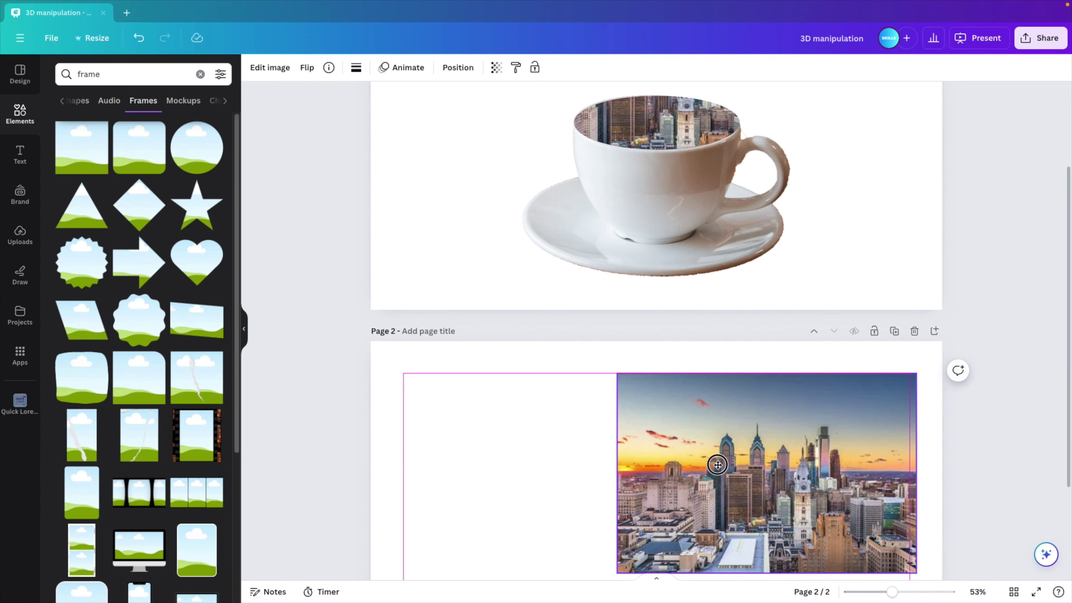
{"action": "scroll", "coordinate": [696, 338], "scroll_direction": "up", "scroll_amount": 2}
{"action": "left_click_drag", "start_coordinate": [866, 208], "coordinate": [918, 170]}
{"action": "left_click_drag", "start_coordinate": [801, 300], "coordinate": [786, 350]}
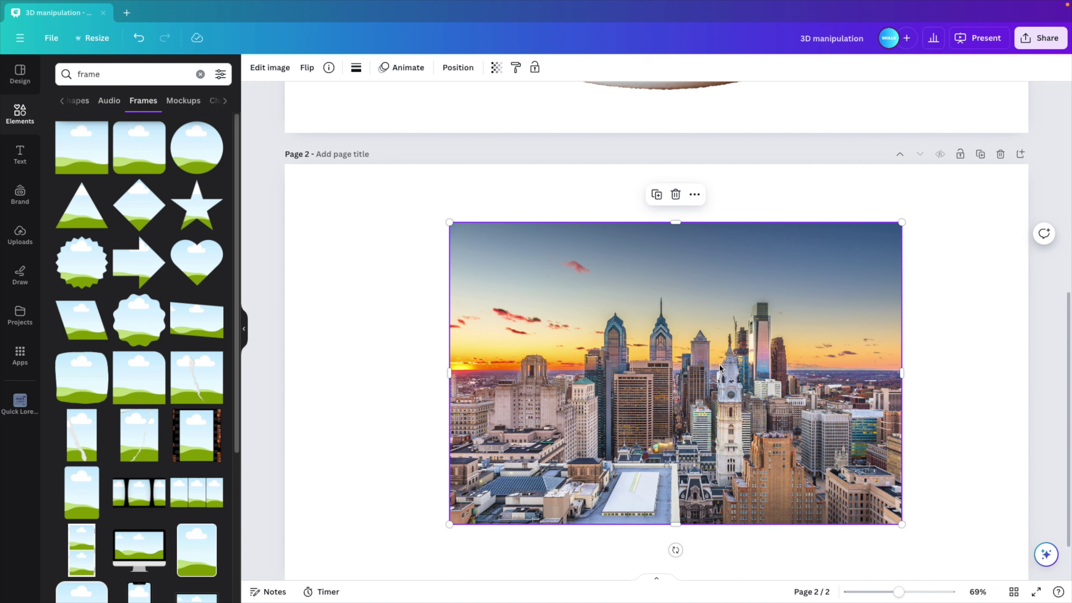
{"action": "left_click", "coordinate": [270, 68]}
{"action": "left_click", "coordinate": [79, 152]}
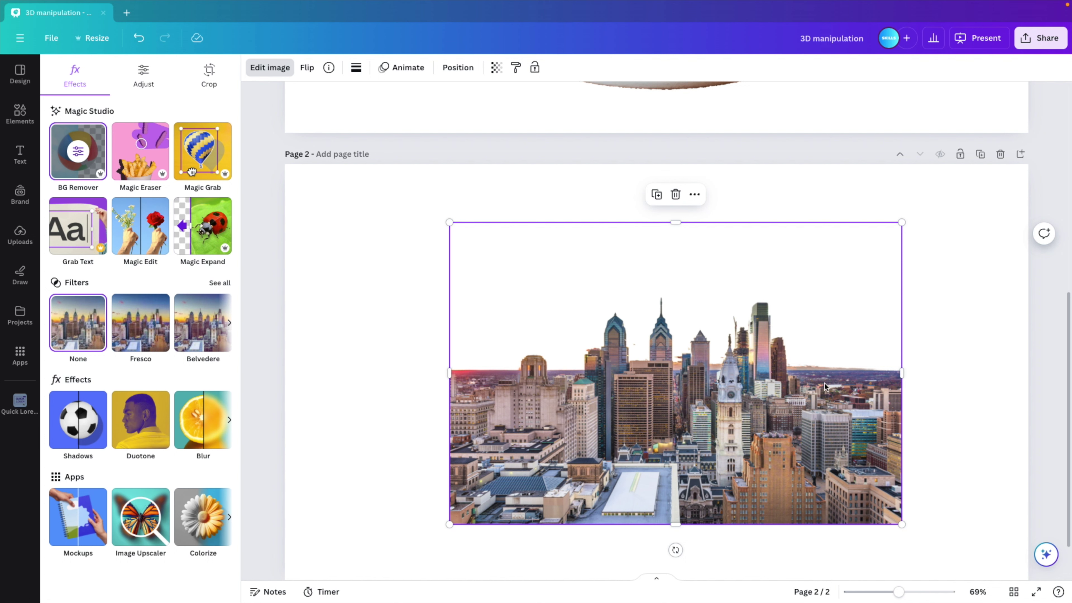
- Use Magic Eraser at brush size 37 to erase the low buildings on both sides
{"action": "left_click", "coordinate": [129, 154]}
{"action": "left_click_drag", "start_coordinate": [83, 162], "coordinate": [105, 162]}
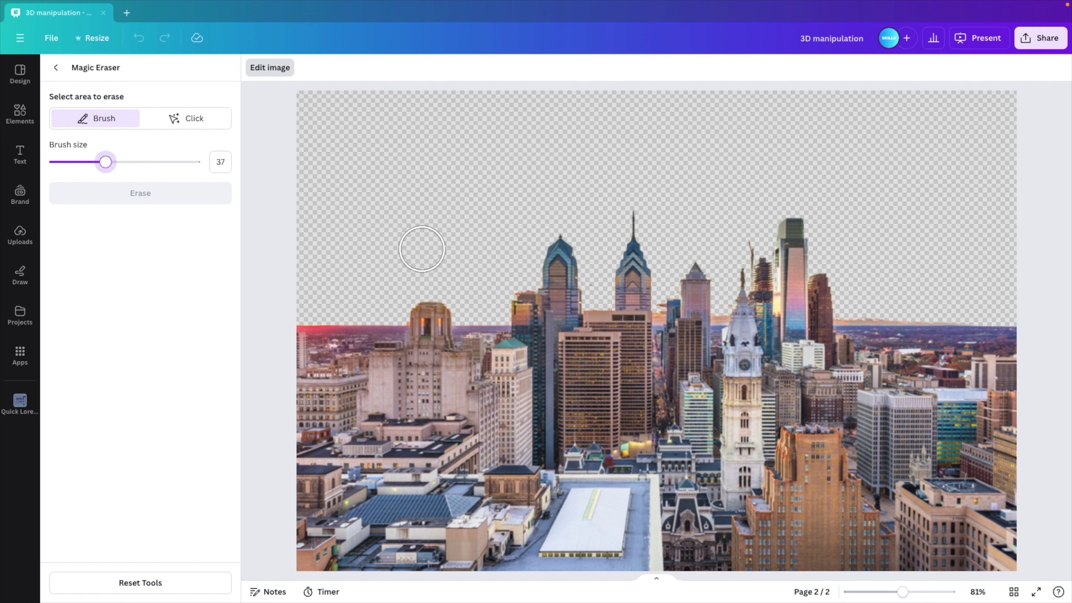
{"action": "mouse_move", "coordinate": [489, 318]}
{"action": "left_mouse_down"}
{"action": "mouse_move", "coordinate": [466, 337]}
{"action": "mouse_move", "coordinate": [442, 555]}
{"action": "mouse_move", "coordinate": [314, 554]}
{"action": "mouse_move", "coordinate": [304, 395]}
{"action": "mouse_move", "coordinate": [312, 322]}
{"action": "mouse_move", "coordinate": [439, 310]}
{"action": "mouse_move", "coordinate": [409, 384]}
{"action": "mouse_move", "coordinate": [386, 542]}
{"action": "mouse_move", "coordinate": [419, 485]}
{"action": "mouse_move", "coordinate": [335, 530]}
{"action": "mouse_move", "coordinate": [395, 407]}
{"action": "mouse_move", "coordinate": [355, 345]}
{"action": "mouse_move", "coordinate": [324, 454]}
{"action": "mouse_move", "coordinate": [373, 365]}
{"action": "mouse_move", "coordinate": [405, 332]}
{"action": "mouse_move", "coordinate": [374, 446]}
{"action": "left_mouse_up"}
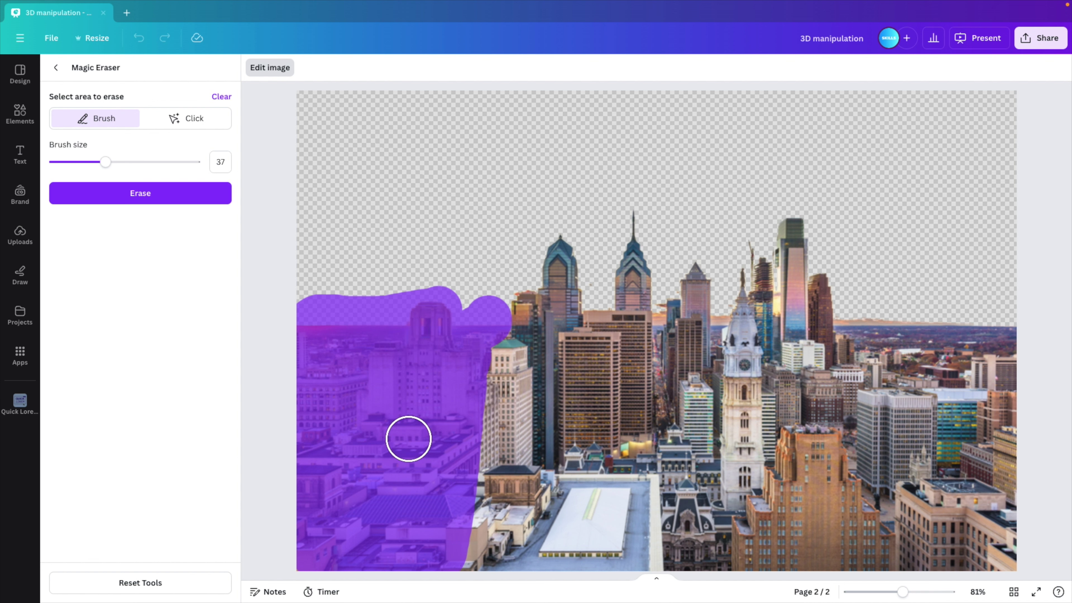
{"action": "left_click", "coordinate": [855, 304]}
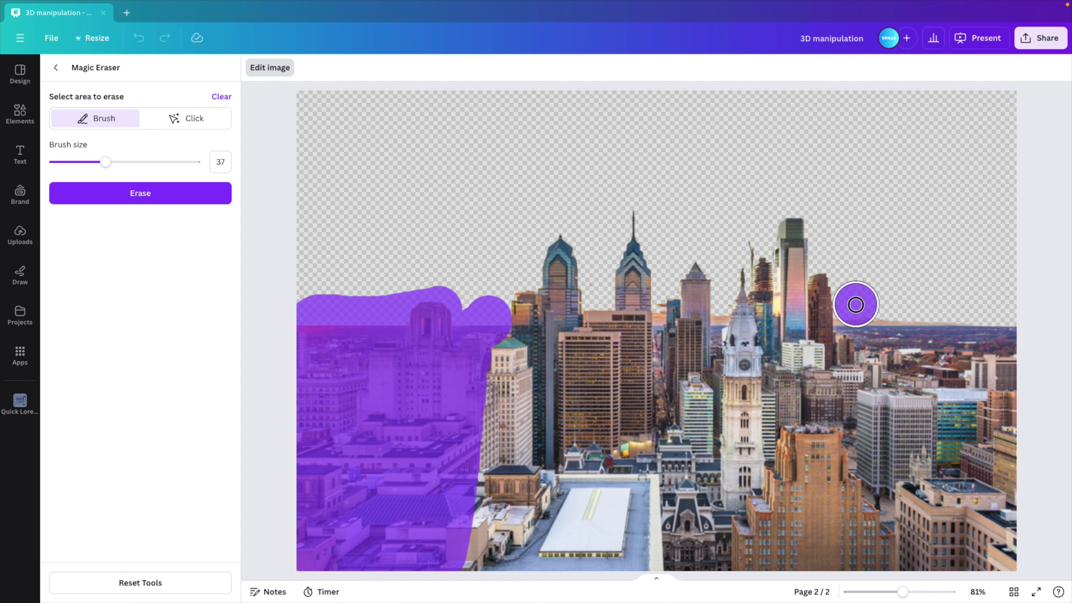
{"action": "mouse_move", "coordinate": [855, 304]}
{"action": "left_mouse_down"}
{"action": "mouse_move", "coordinate": [904, 471]}
{"action": "mouse_move", "coordinate": [923, 332]}
{"action": "mouse_move", "coordinate": [938, 413]}
{"action": "mouse_move", "coordinate": [931, 531]}
{"action": "mouse_move", "coordinate": [982, 382]}
{"action": "mouse_move", "coordinate": [981, 412]}
{"action": "left_mouse_up"}
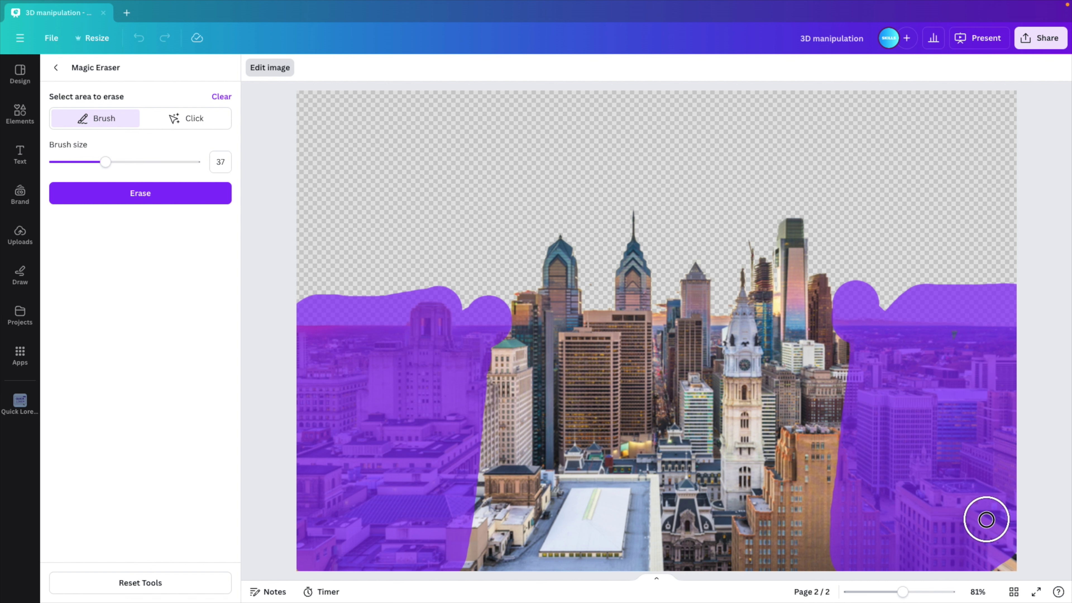
{"action": "left_click_drag", "start_coordinate": [986, 519], "coordinate": [1005, 562]}
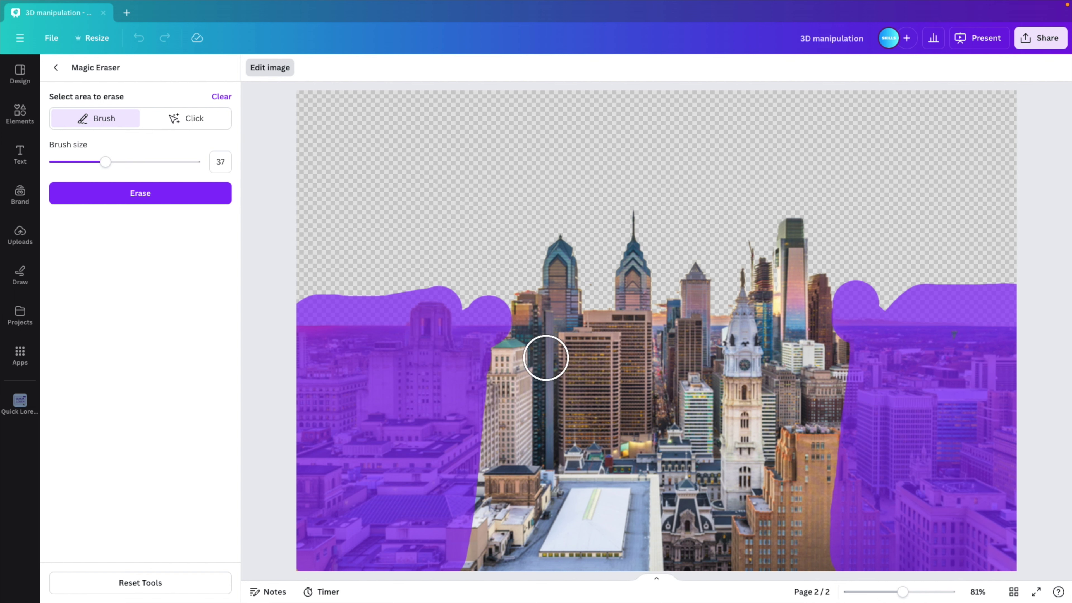
{"action": "left_click", "coordinate": [140, 197]}
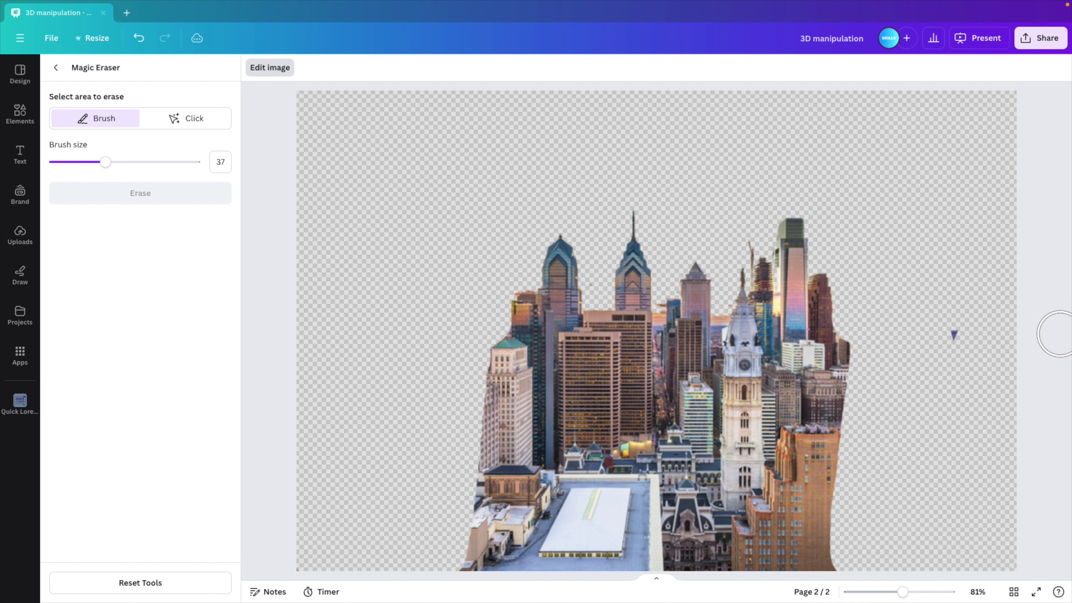
{"action": "left_click_drag", "start_coordinate": [950, 341], "coordinate": [962, 349]}
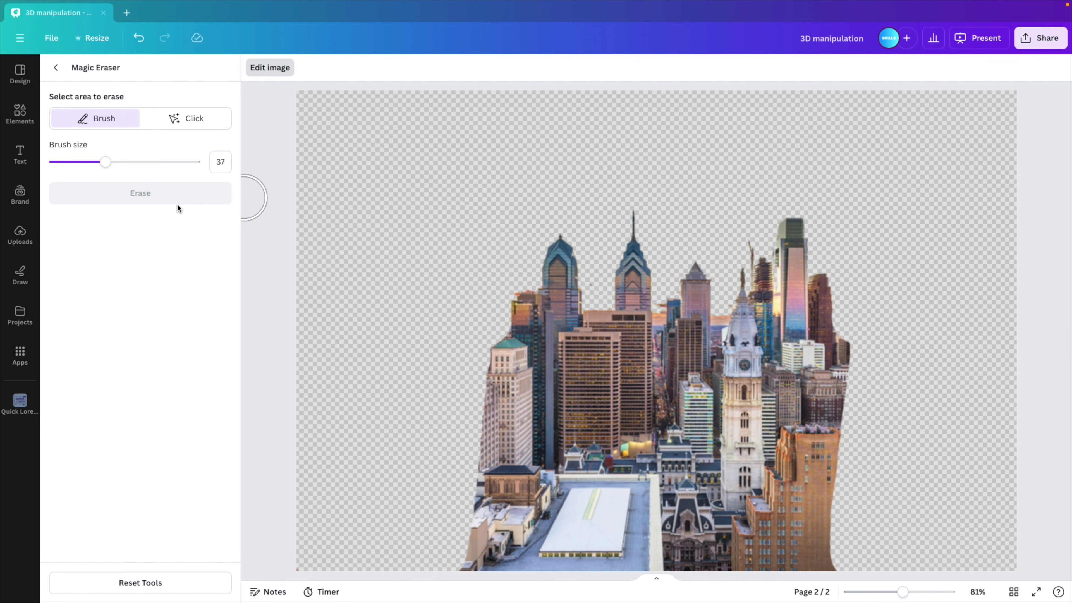
- Return to page 1 and move the cutout cityscape up over the cup
{"action": "left_click", "coordinate": [54, 71]}
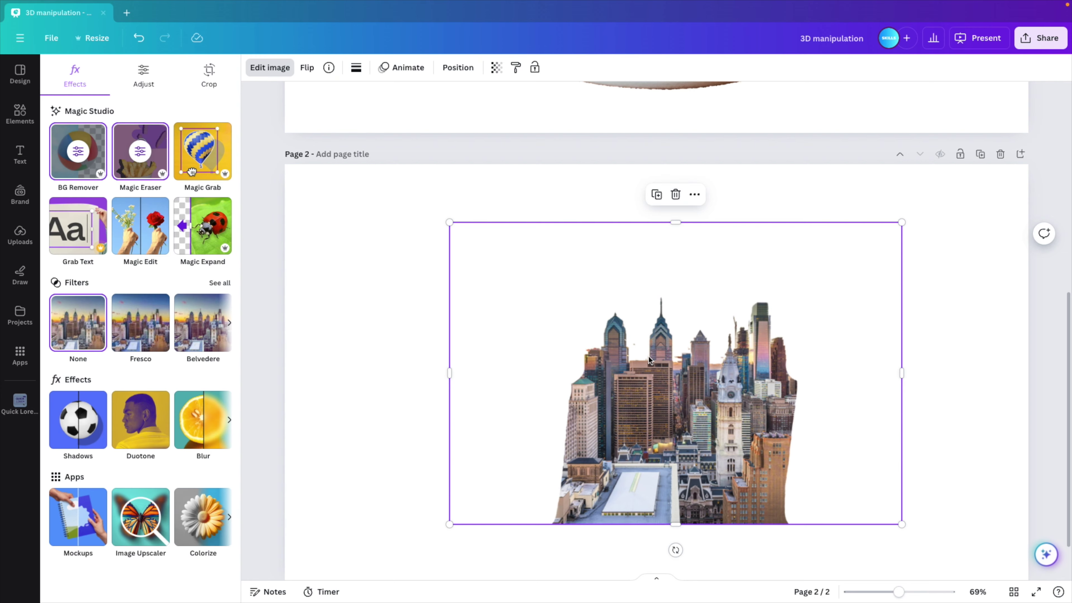
{"action": "scroll", "coordinate": [658, 363], "scroll_direction": "up", "scroll_amount": 5}
{"action": "left_click", "coordinate": [902, 350]}
{"action": "left_click", "coordinate": [902, 350]}
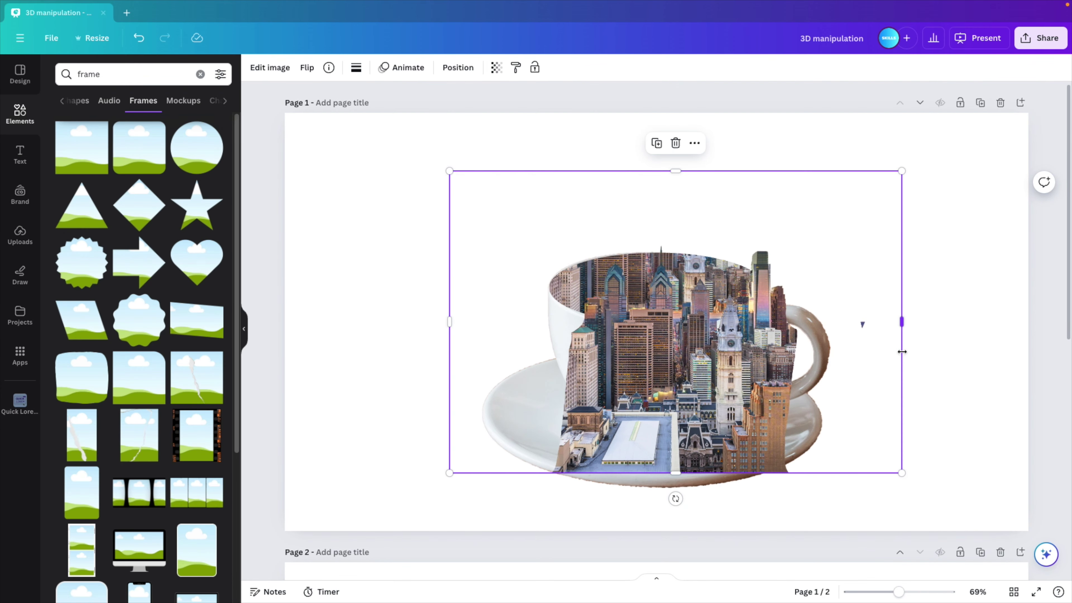
{"action": "left_click", "coordinate": [243, 331]}
{"action": "left_click_drag", "start_coordinate": [654, 420], "coordinate": [731, 362]}
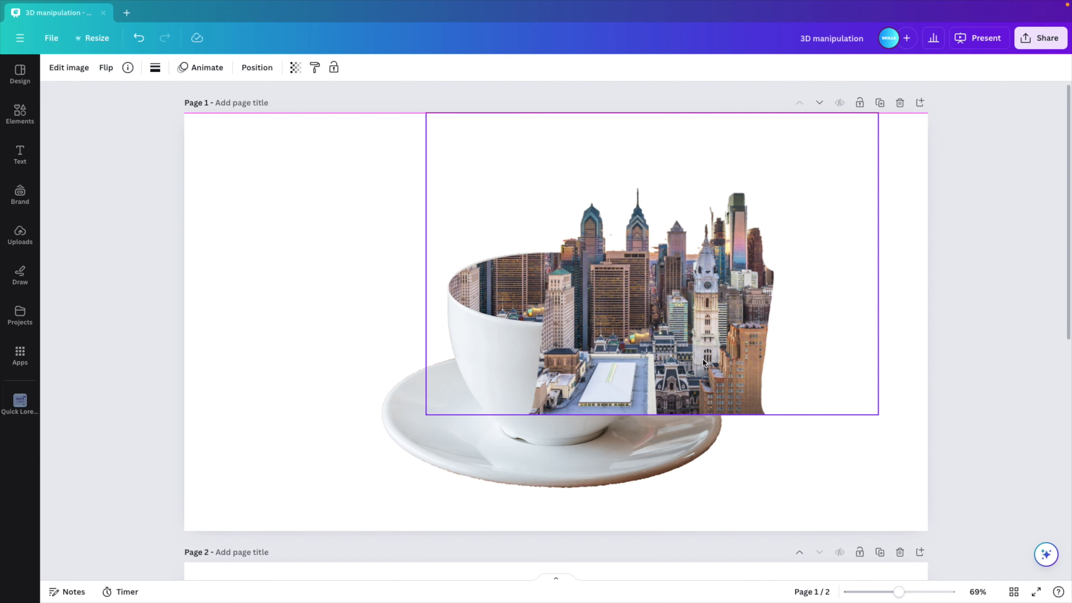
- Set the cityscape to 50% transparency and position it over the cup
{"action": "left_click", "coordinate": [295, 67]}
{"action": "left_click_drag", "start_coordinate": [267, 118], "coordinate": [228, 117]}
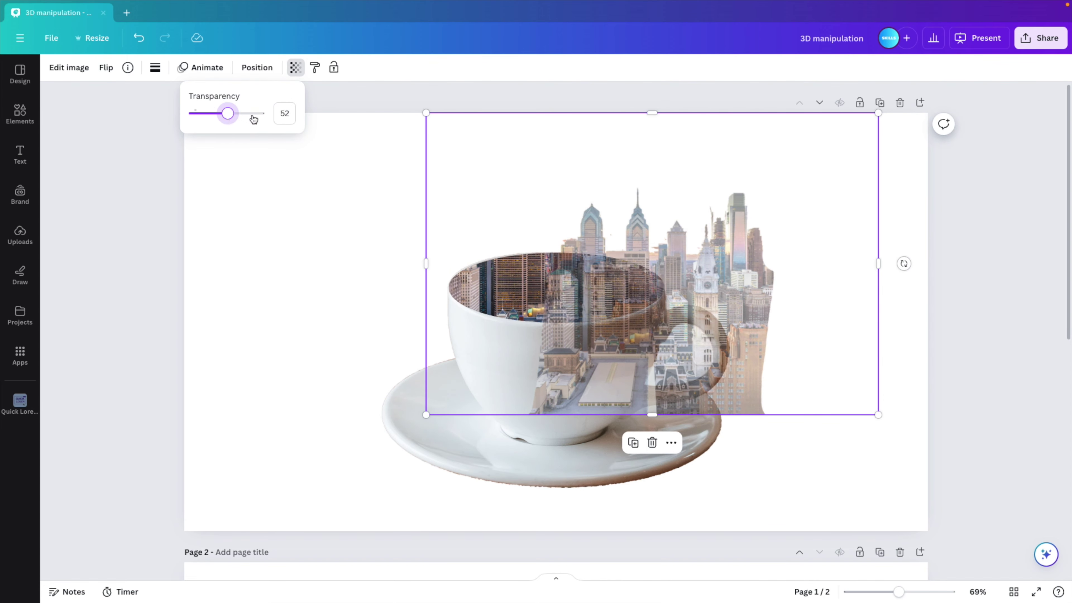
{"action": "left_click_drag", "start_coordinate": [739, 361], "coordinate": [635, 330]}
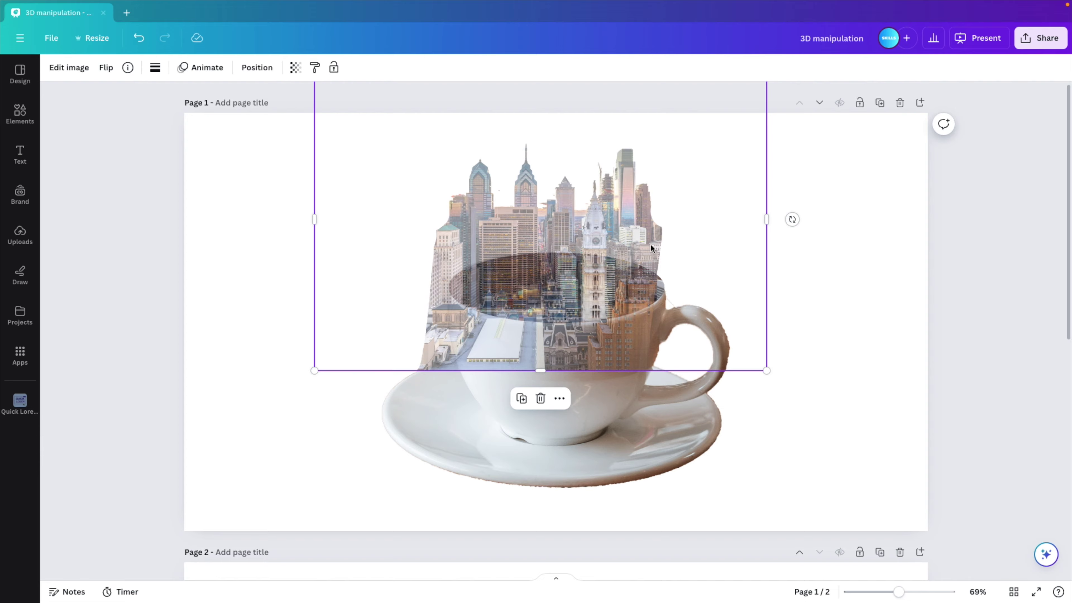
{"action": "left_click_drag", "start_coordinate": [651, 245], "coordinate": [642, 303]}
- In crop mode, shrink and shift the cityscape so its towers rise from the cup rim
{"action": "double_click", "coordinate": [595, 279]}
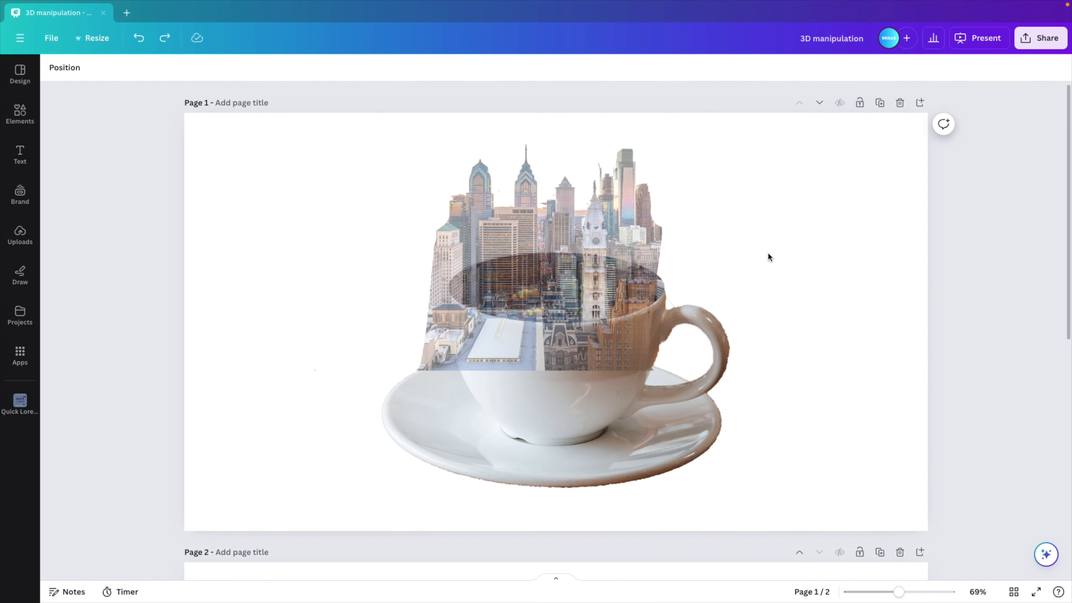
{"action": "left_click_drag", "start_coordinate": [625, 192], "coordinate": [627, 201]}
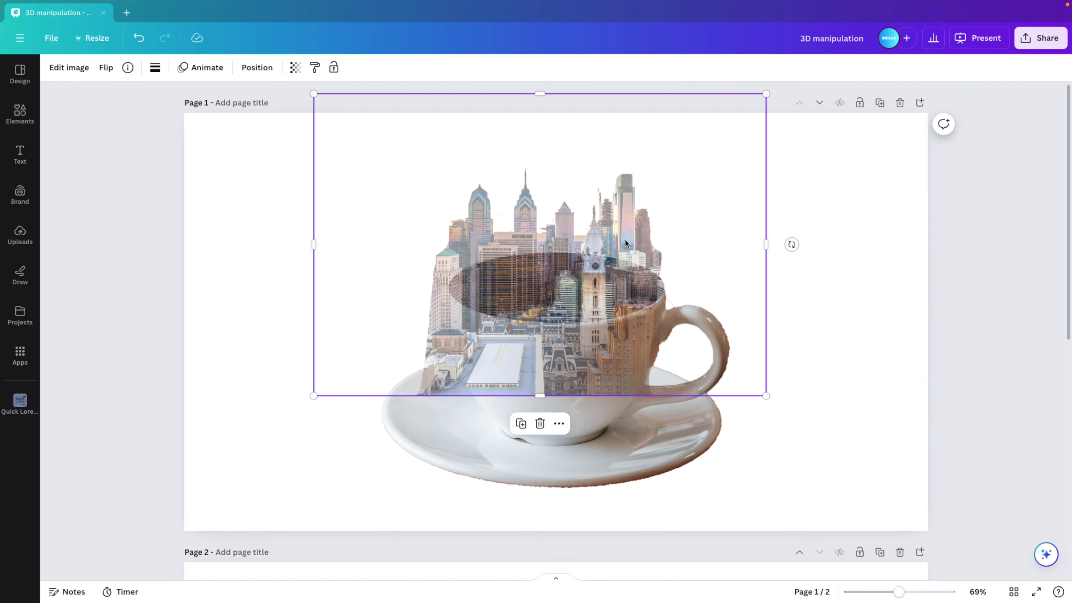
{"action": "left_click_drag", "start_coordinate": [313, 396], "coordinate": [382, 350]}
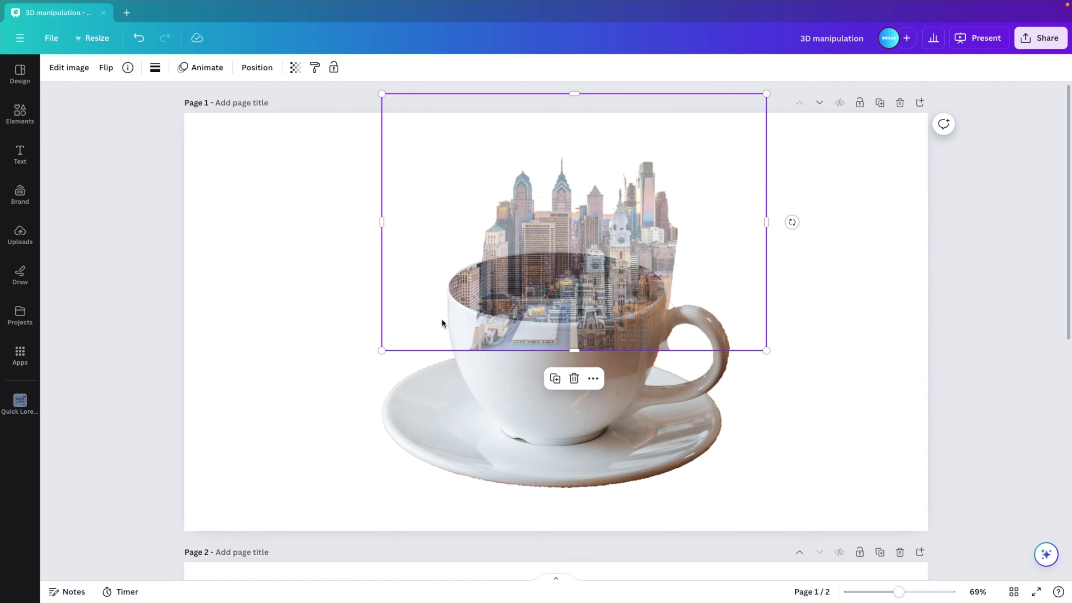
{"action": "left_click_drag", "start_coordinate": [654, 207], "coordinate": [628, 231]}
{"action": "left_click_drag", "start_coordinate": [363, 375], "coordinate": [362, 371]}
{"action": "left_click_drag", "start_coordinate": [610, 232], "coordinate": [606, 239]}
{"action": "left_click_drag", "start_coordinate": [736, 376], "coordinate": [736, 375]}
{"action": "left_click_drag", "start_coordinate": [355, 375], "coordinate": [359, 374]}
{"action": "key", "text": "Up"}
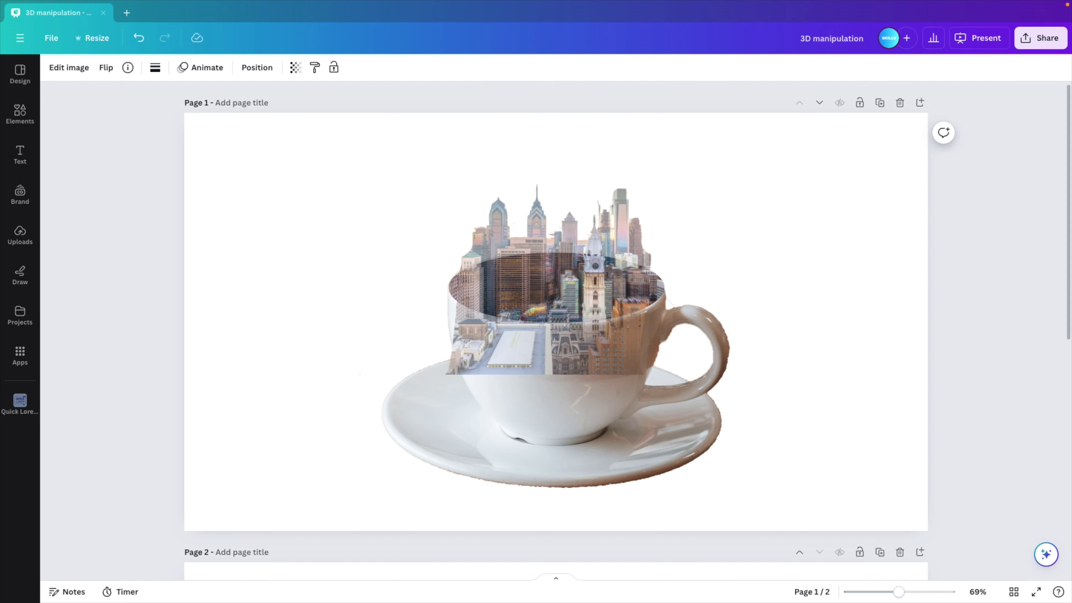
- Restore the city image to full opacity and crop its top, bottom and sides to the skyline
{"action": "left_click", "coordinate": [546, 266]}
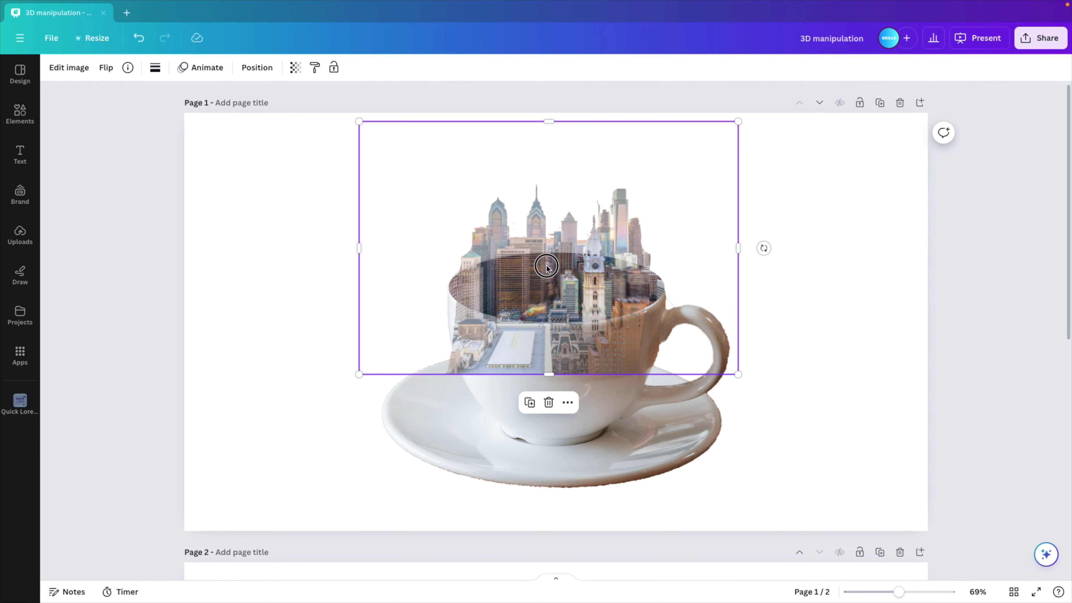
{"action": "left_click", "coordinate": [295, 68]}
{"action": "left_click_drag", "start_coordinate": [230, 113], "coordinate": [259, 113]}
{"action": "left_click_drag", "start_coordinate": [549, 374], "coordinate": [566, 282]}
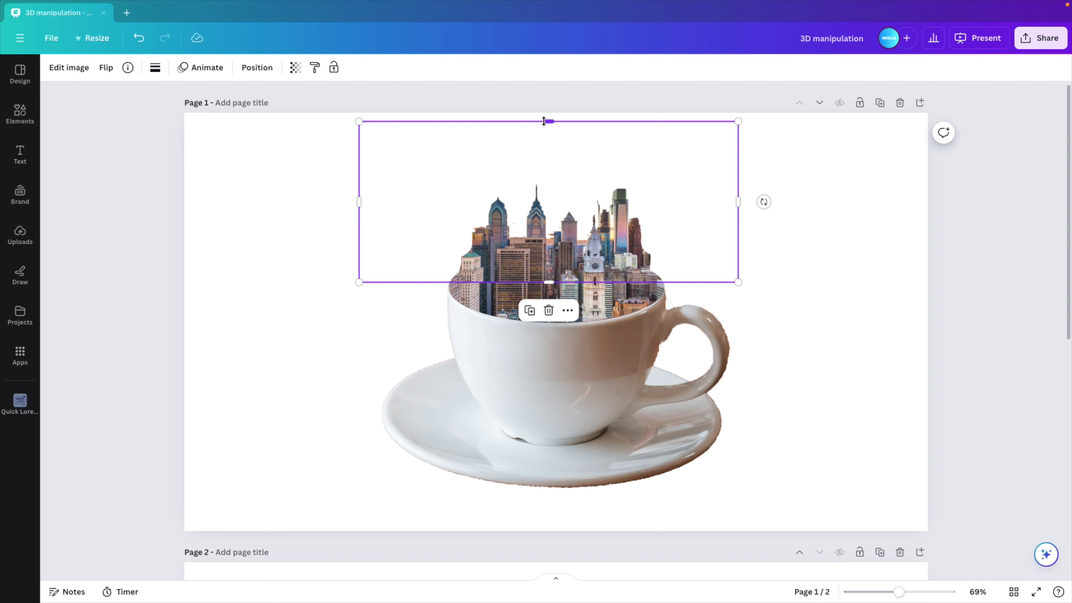
{"action": "left_click_drag", "start_coordinate": [543, 121], "coordinate": [544, 181]}
{"action": "left_click_drag", "start_coordinate": [360, 235], "coordinate": [435, 235]}
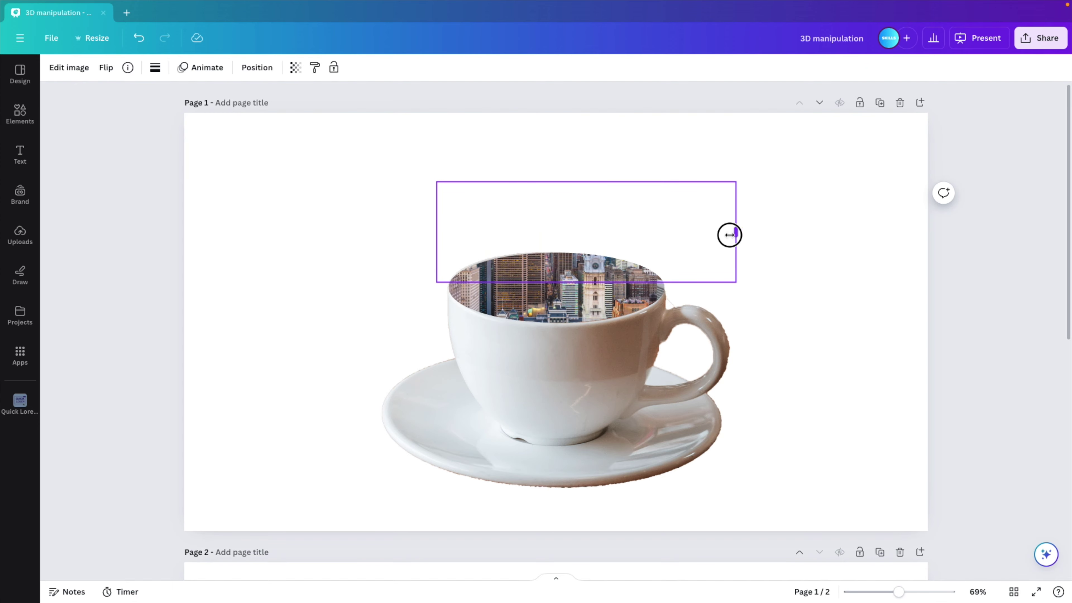
{"action": "left_click_drag", "start_coordinate": [730, 235], "coordinate": [672, 235]}
{"action": "left_click", "coordinate": [899, 277]}
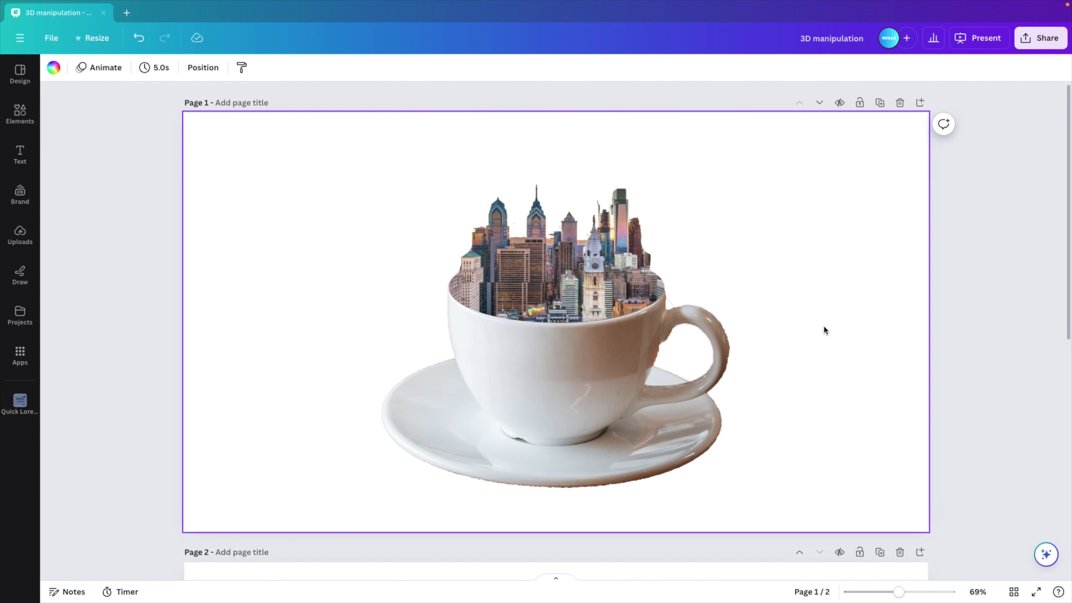
- Resize the cropped skyline proportionally to 625 × 265
{"action": "left_click", "coordinate": [675, 182]}
{"action": "left_click_drag", "start_coordinate": [677, 180], "coordinate": [676, 177]}
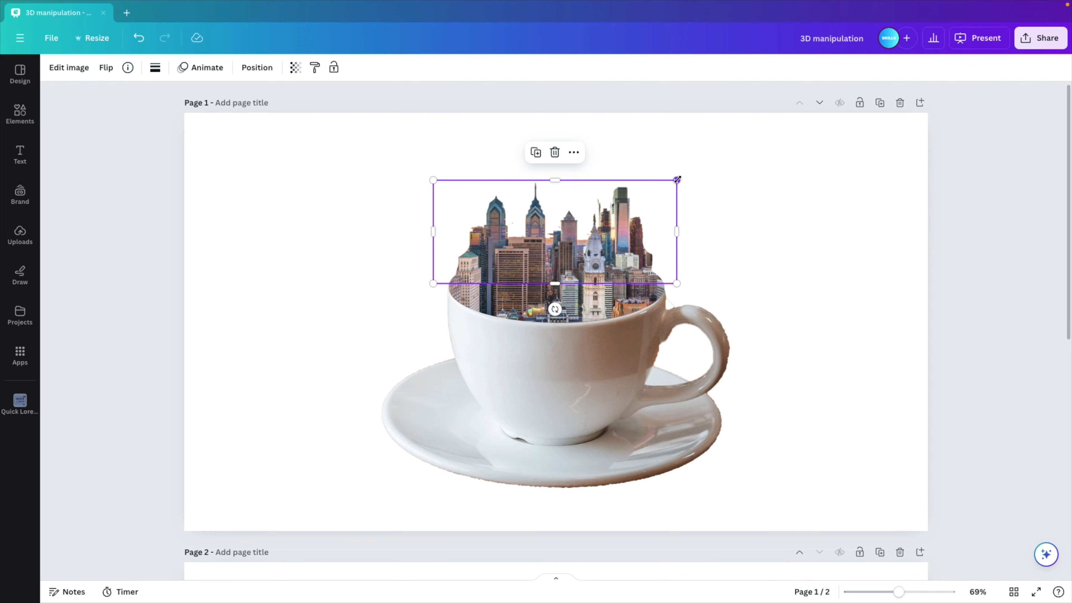
{"action": "left_click", "coordinate": [772, 302]}
{"action": "left_click", "coordinate": [519, 264]}
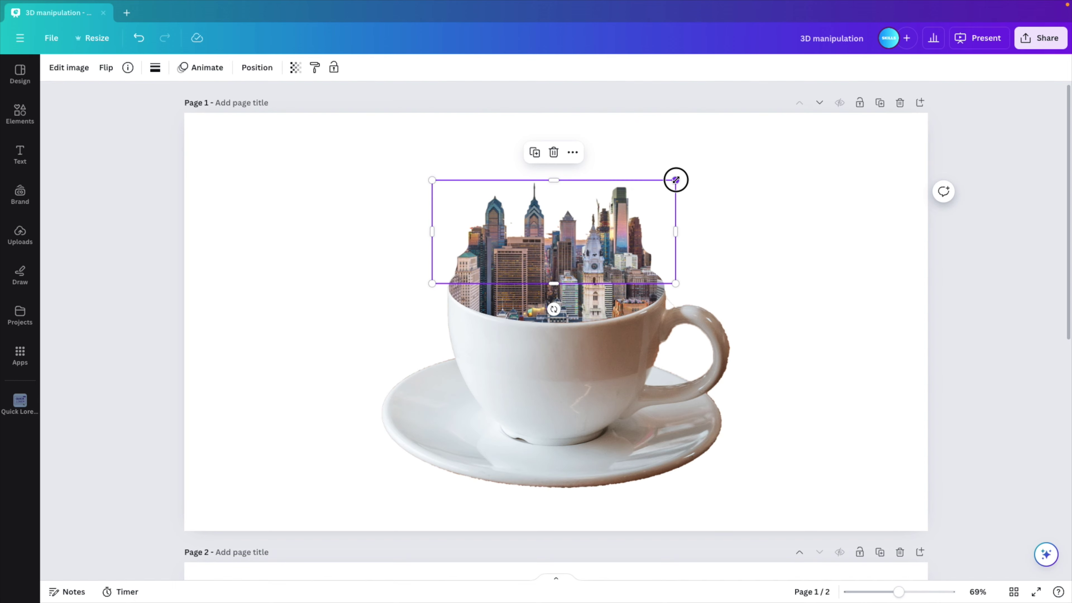
{"action": "left_click_drag", "start_coordinate": [676, 179], "coordinate": [677, 177]}
{"action": "left_click", "coordinate": [765, 230]}
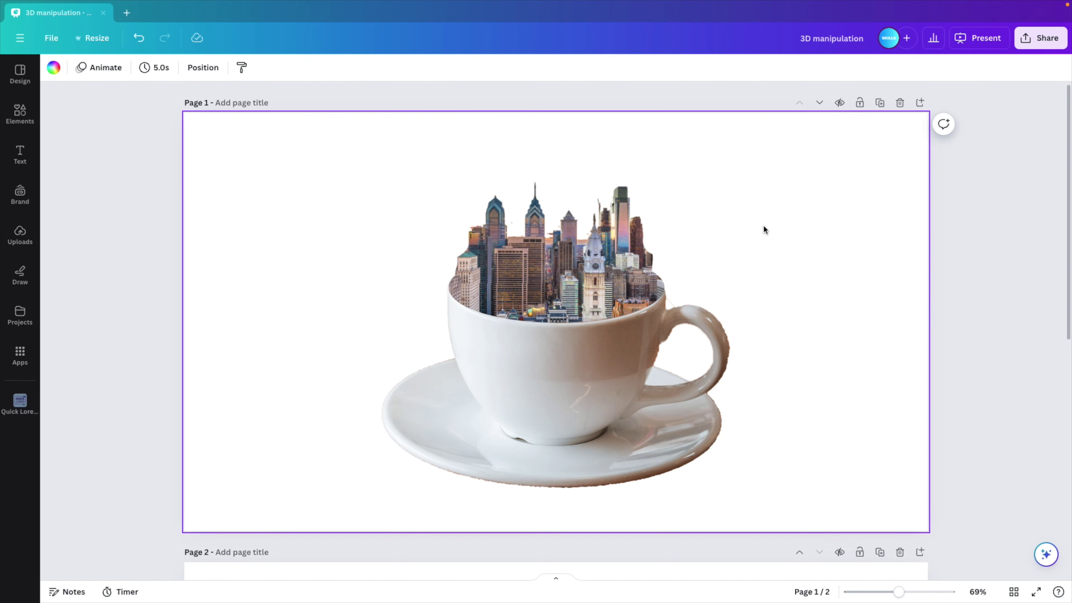
{"action": "left_click", "coordinate": [572, 236]}
{"action": "left_click", "coordinate": [794, 271]}
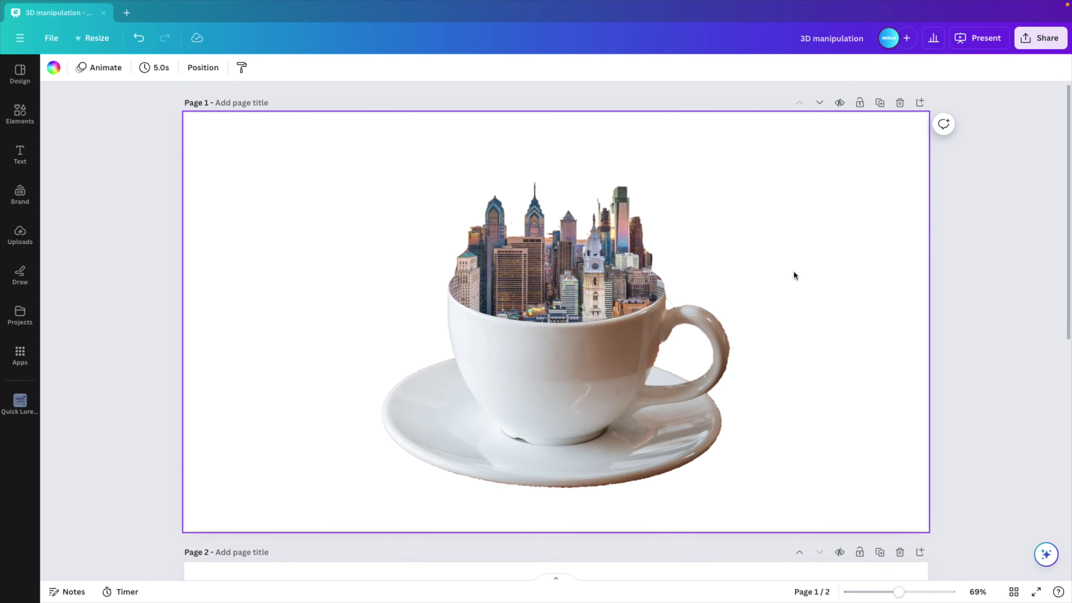
- Search Elements for 'shadow' graphics and scroll through the results
{"action": "left_click", "coordinate": [23, 114]}
{"action": "left_click", "coordinate": [132, 74]}
{"action": "type", "text": "shadow"}
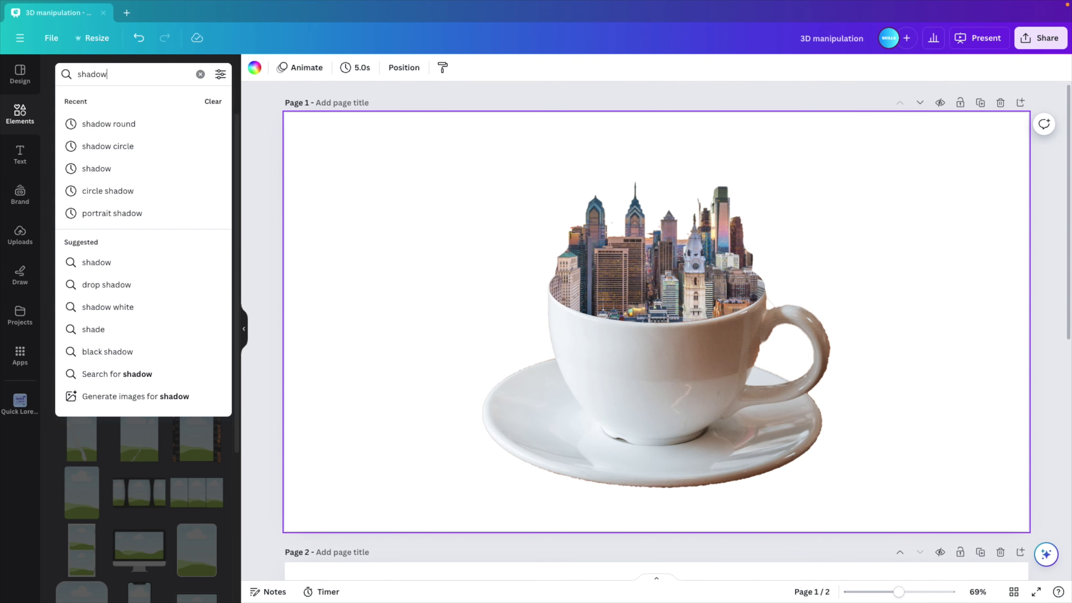
{"action": "key", "text": "Return"}
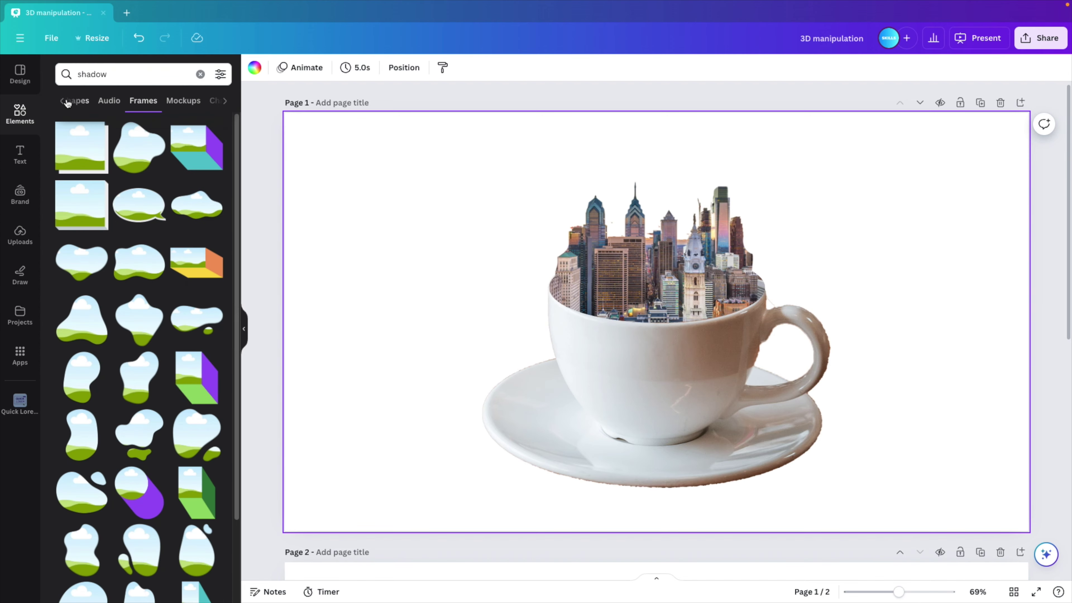
{"action": "left_click", "coordinate": [64, 102]}
{"action": "left_click", "coordinate": [63, 102]}
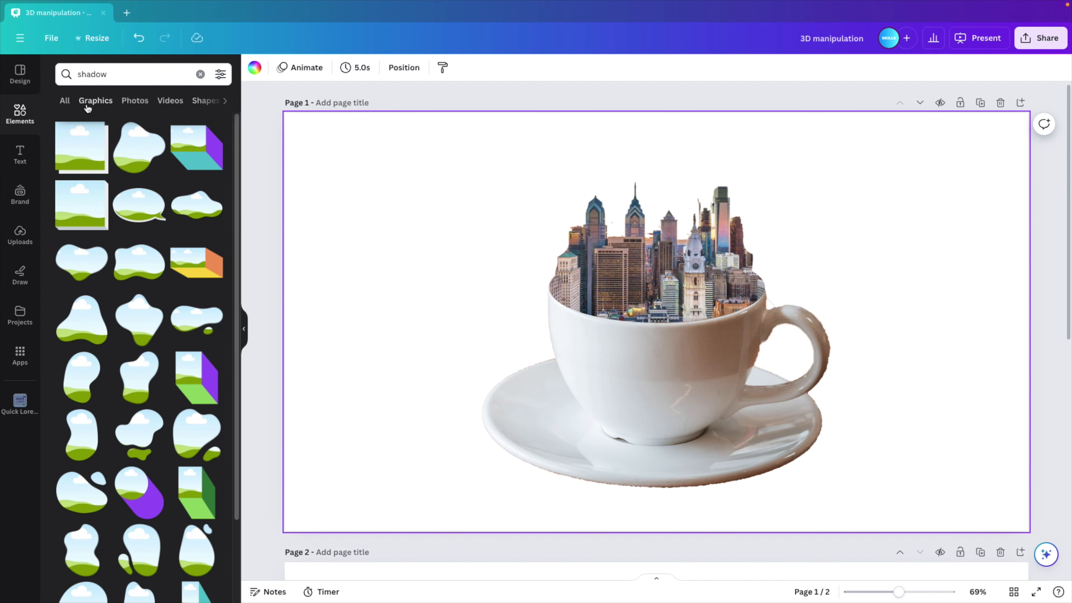
{"action": "left_click", "coordinate": [92, 102]}
{"action": "scroll", "coordinate": [171, 272], "scroll_direction": "down", "scroll_amount": 8}
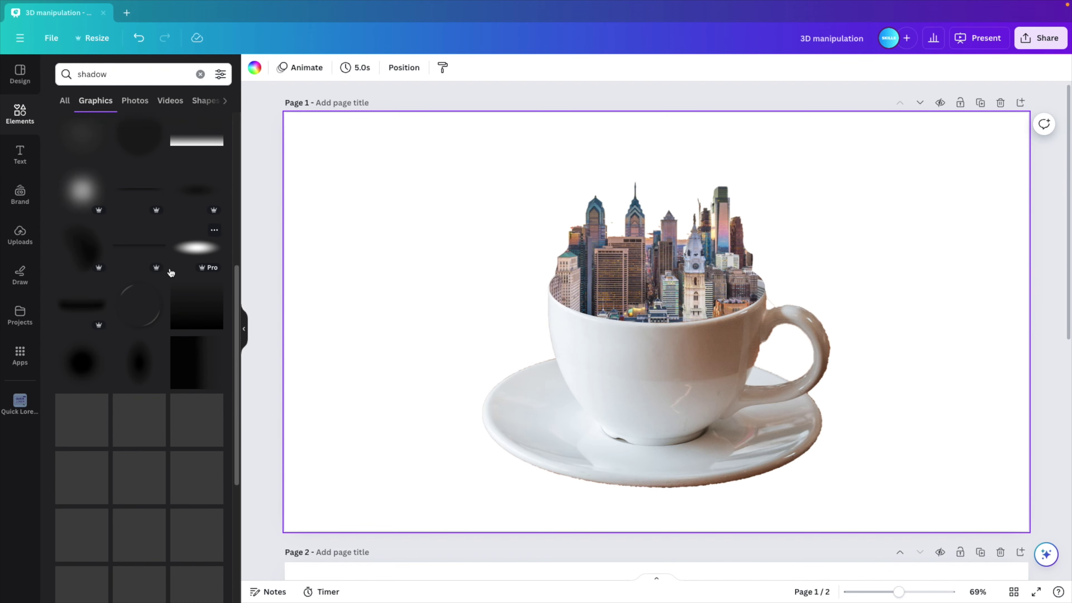
{"action": "scroll", "coordinate": [171, 273], "scroll_direction": "down", "scroll_amount": 4}
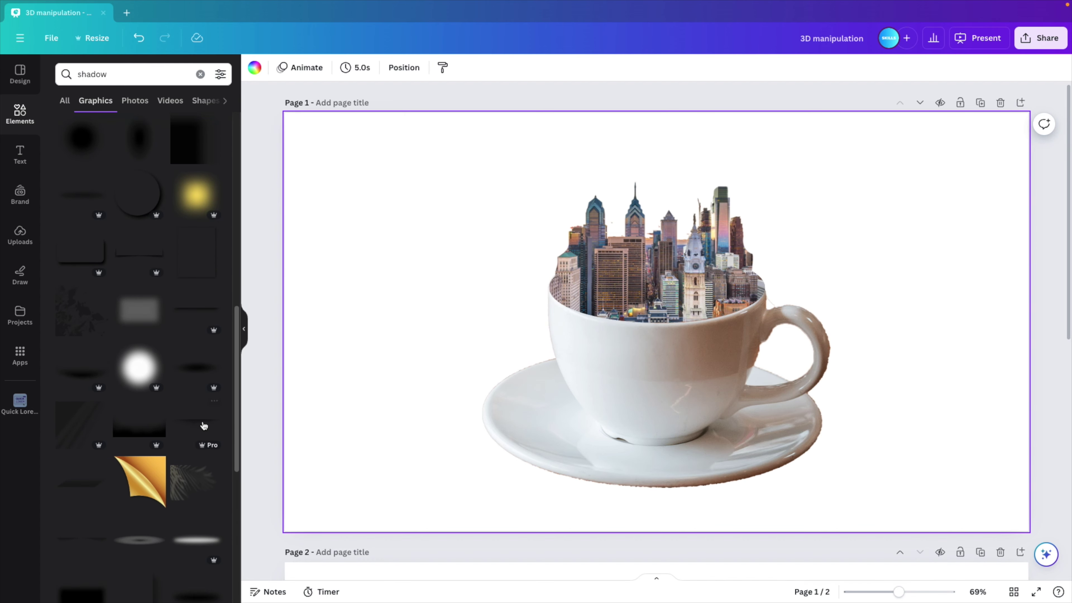
{"action": "scroll", "coordinate": [204, 426], "scroll_direction": "down", "scroll_amount": 4}
{"action": "scroll", "coordinate": [204, 413], "scroll_direction": "down", "scroll_amount": 9}
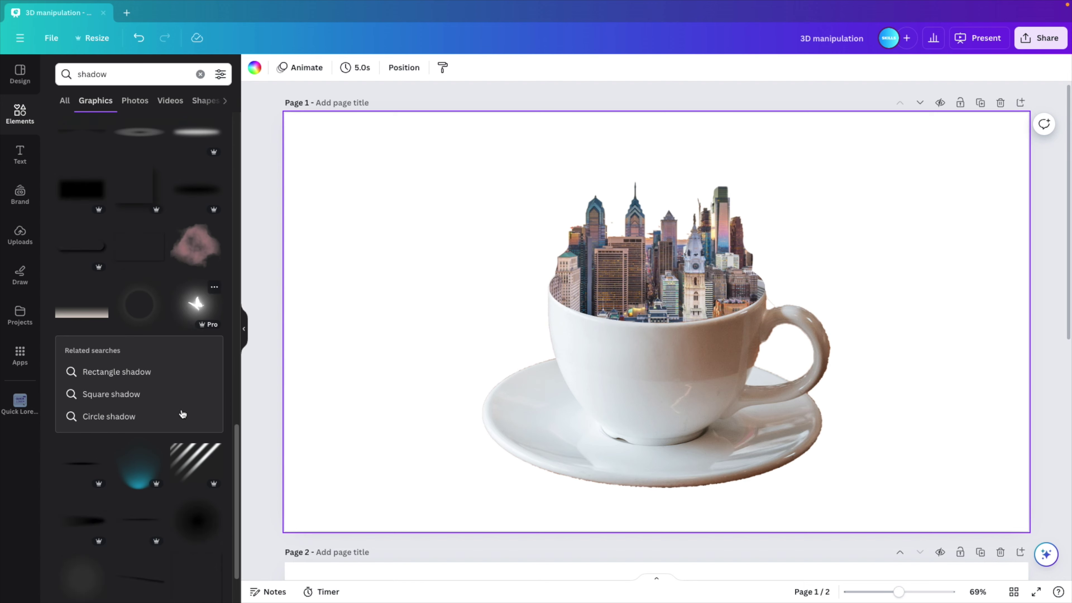
{"action": "scroll", "coordinate": [182, 413], "scroll_direction": "down", "scroll_amount": 12}
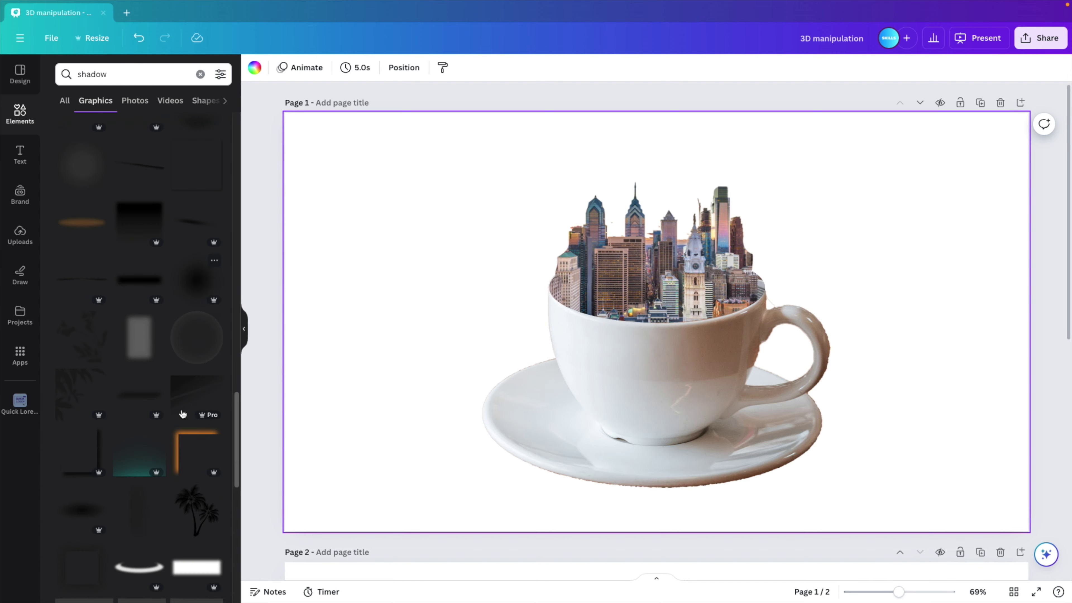
- Add a soft shadow graphic, flip it upside down, and stretch it across the cup rim
{"action": "left_click", "coordinate": [138, 387]}
{"action": "left_click_drag", "start_coordinate": [985, 410], "coordinate": [686, 330]}
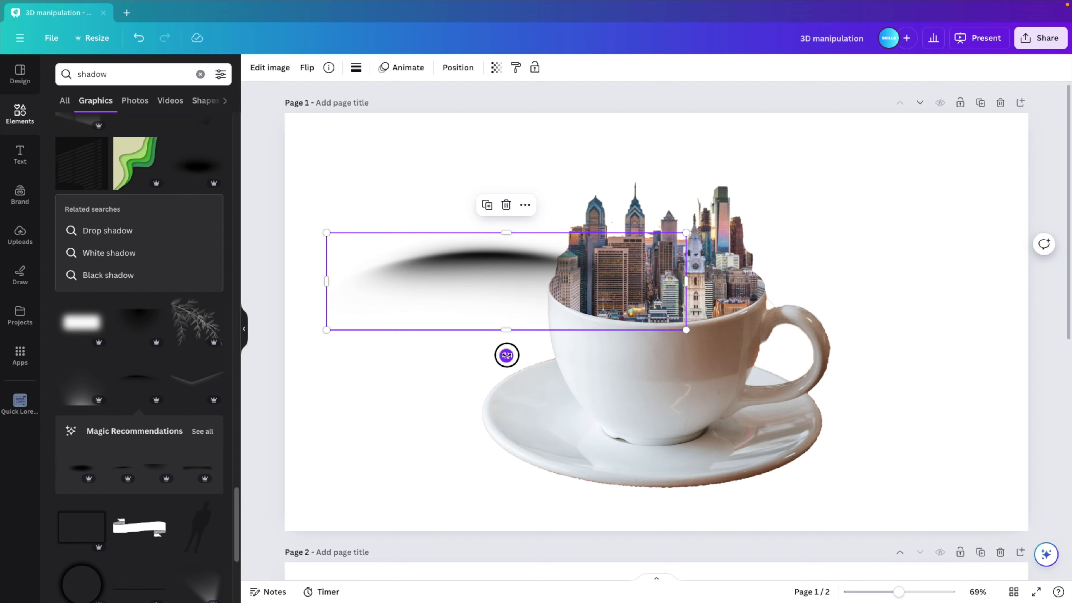
{"action": "left_click_drag", "start_coordinate": [506, 355], "coordinate": [507, 177]}
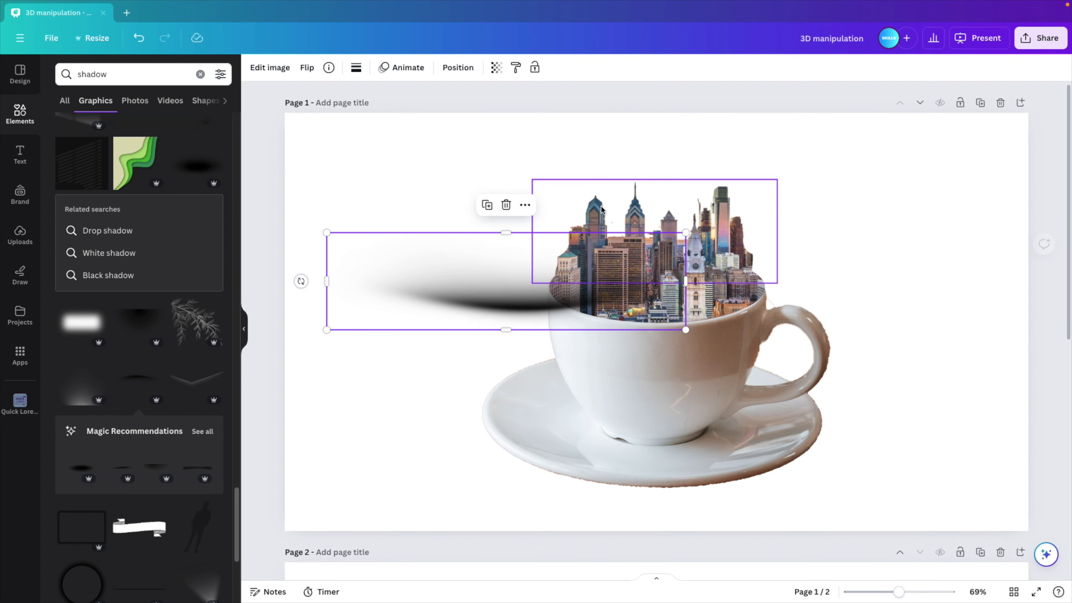
{"action": "left_click_drag", "start_coordinate": [685, 233], "coordinate": [495, 285]}
{"action": "left_click_drag", "start_coordinate": [426, 314], "coordinate": [653, 345]}
{"action": "left_click_drag", "start_coordinate": [486, 326], "coordinate": [572, 314]}
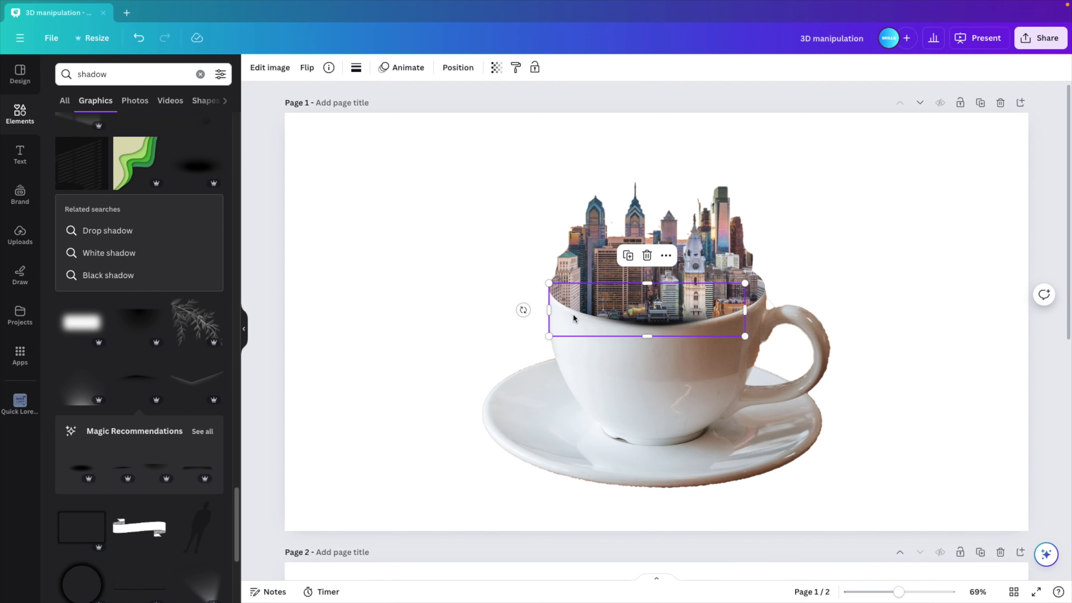
{"action": "left_click", "coordinate": [717, 315]}
{"action": "left_click_drag", "start_coordinate": [768, 275], "coordinate": [783, 267]}
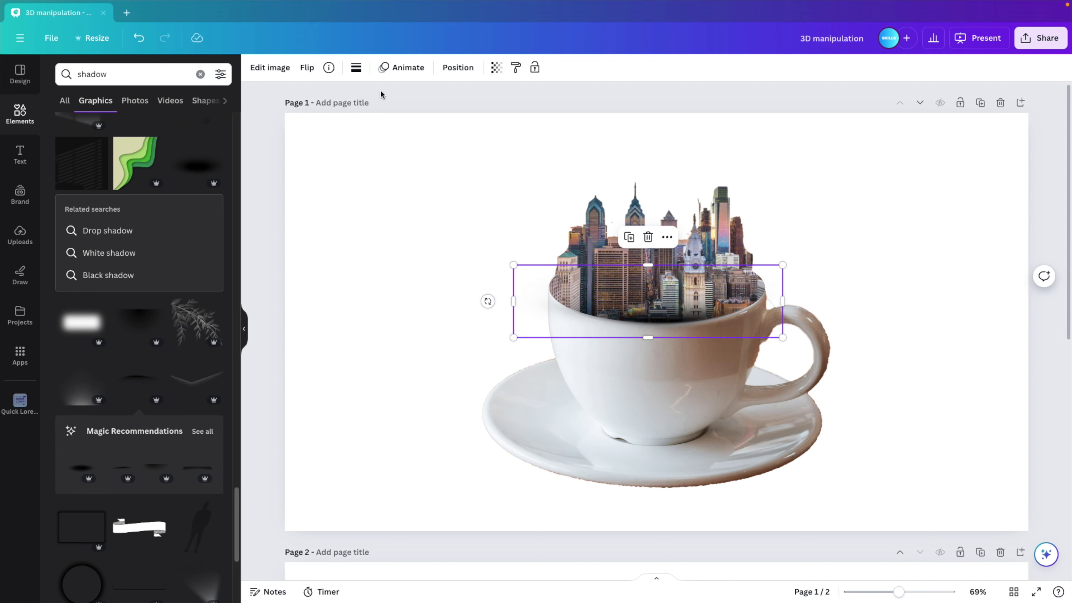
- Set the shadow's transparency to 70
{"action": "left_click", "coordinate": [497, 69]}
{"action": "left_click_drag", "start_coordinate": [460, 113], "coordinate": [440, 113]}
{"action": "left_click", "coordinate": [337, 232]}
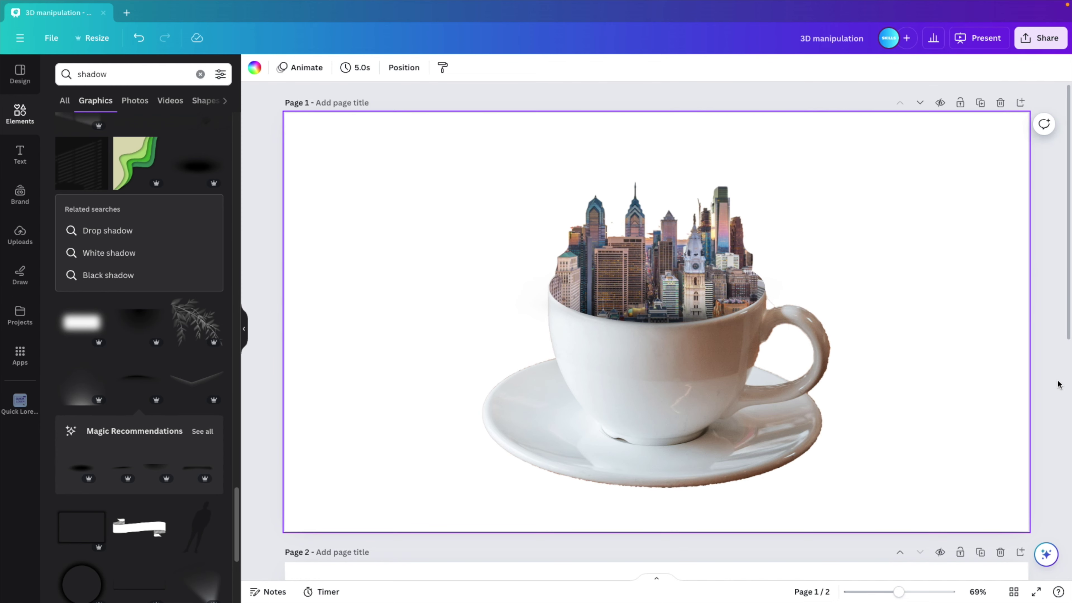
- Add a photo from the 'cloud' search, shrink it and place it over the cup's left rim
{"action": "left_click", "coordinate": [120, 73]}
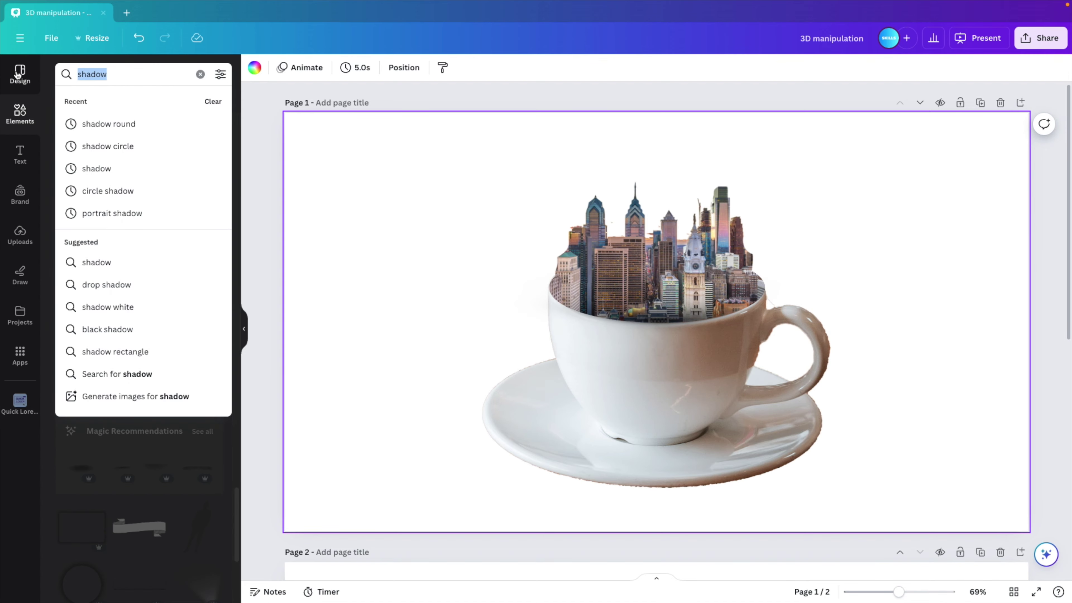
{"action": "type", "text": "cloud"}
{"action": "key", "text": "Return"}
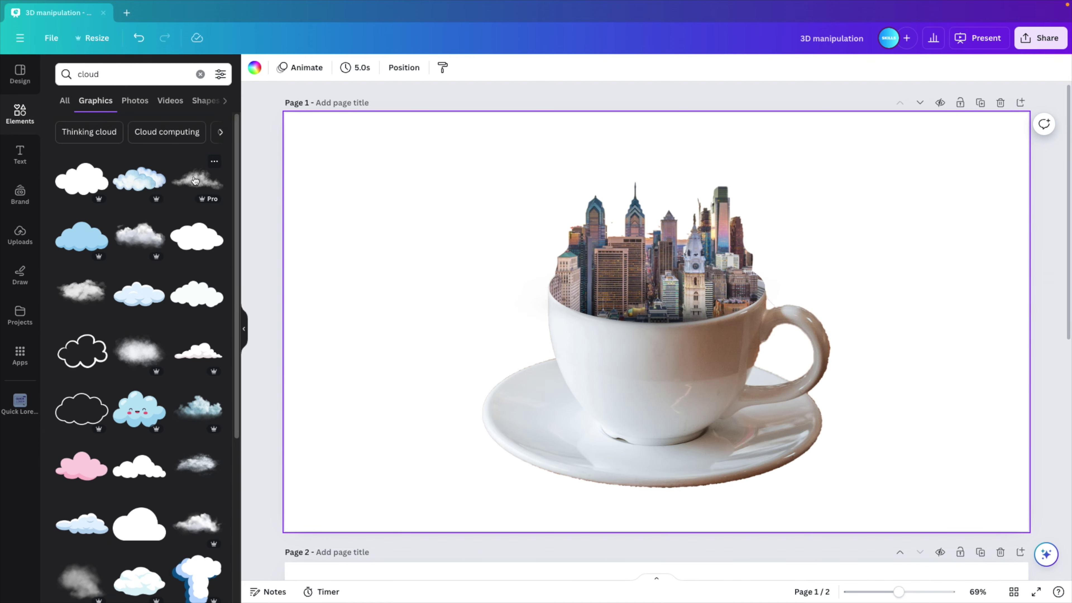
{"action": "left_click", "coordinate": [64, 101]}
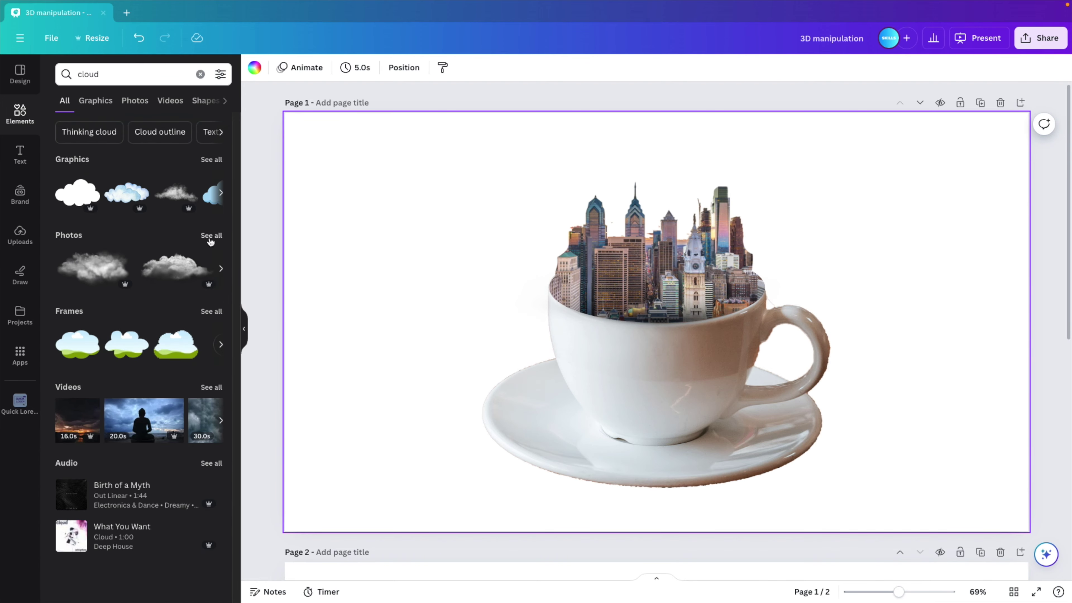
{"action": "left_click", "coordinate": [209, 238]}
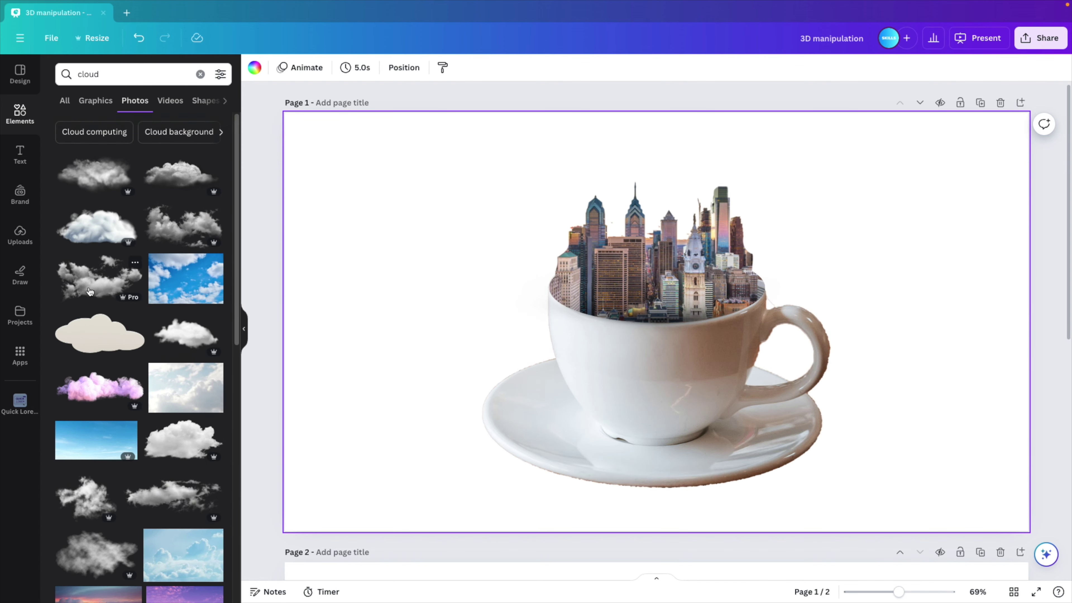
{"action": "left_click", "coordinate": [90, 291]}
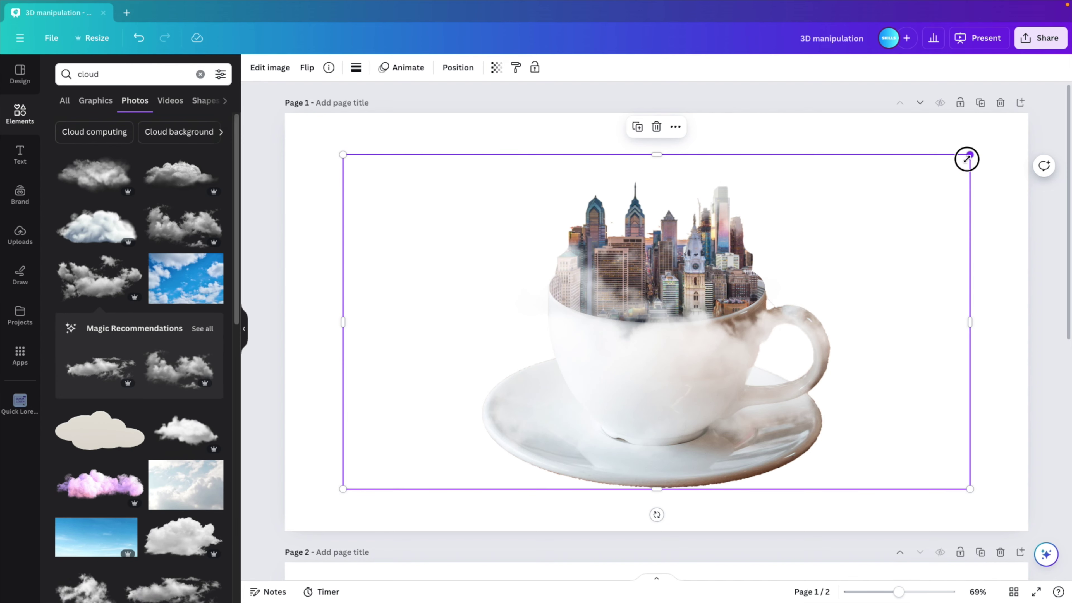
{"action": "left_click_drag", "start_coordinate": [967, 159], "coordinate": [565, 370]}
{"action": "left_click_drag", "start_coordinate": [549, 427], "coordinate": [569, 299]}
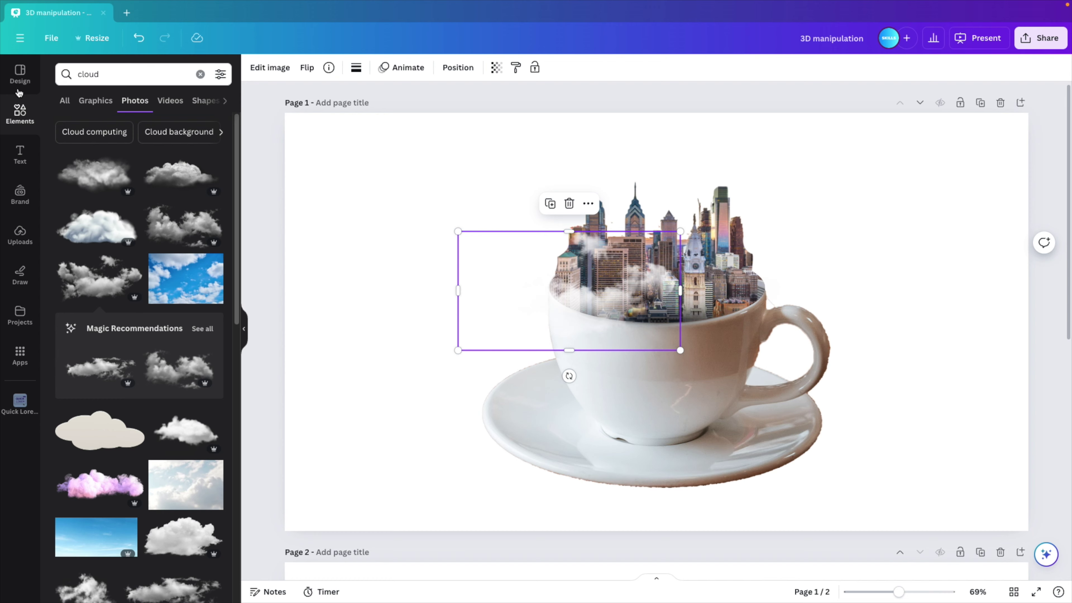
- Search the elements library for 'yellow' photos
{"action": "left_click", "coordinate": [113, 71]}
{"action": "type", "text": "yellow"}
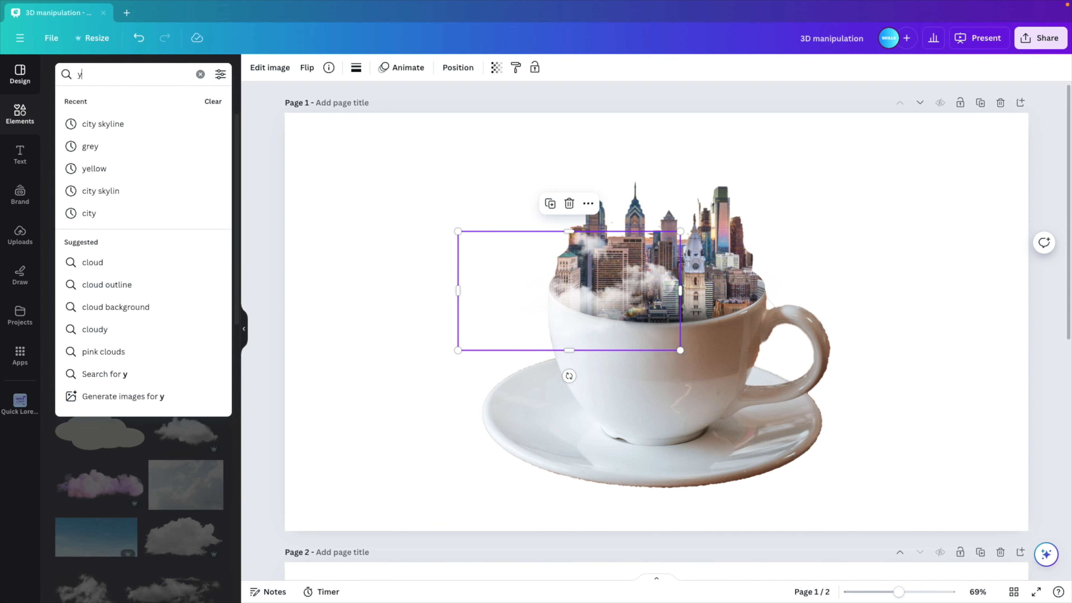
{"action": "key", "text": "Return"}
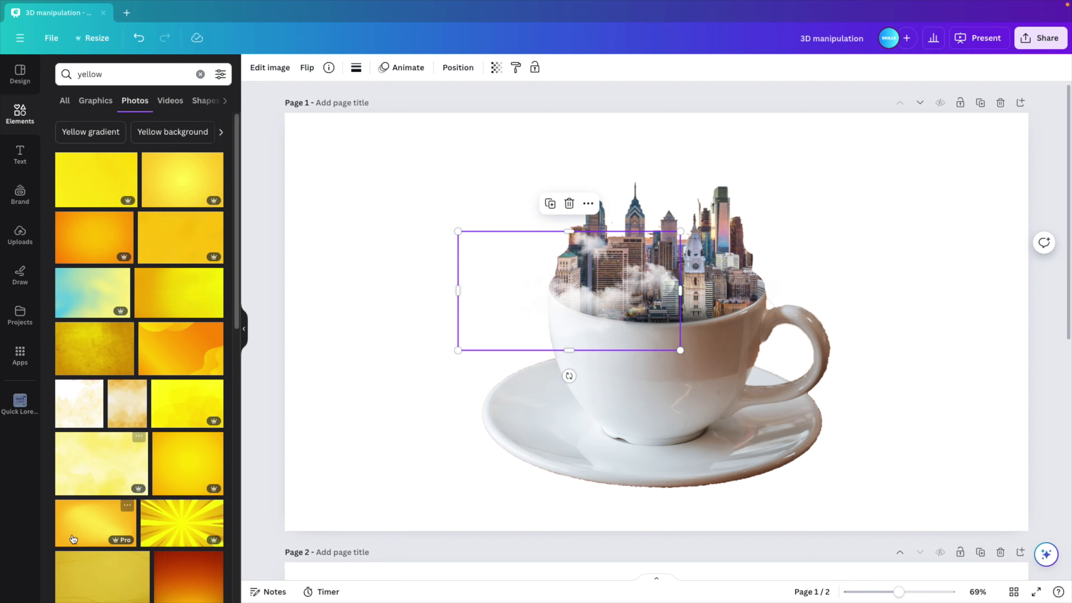
- Fill the page with the yellow-orange gradient photo and send it behind the cup
{"action": "left_click_drag", "start_coordinate": [105, 523], "coordinate": [401, 211]}
{"action": "left_click", "coordinate": [453, 79]}
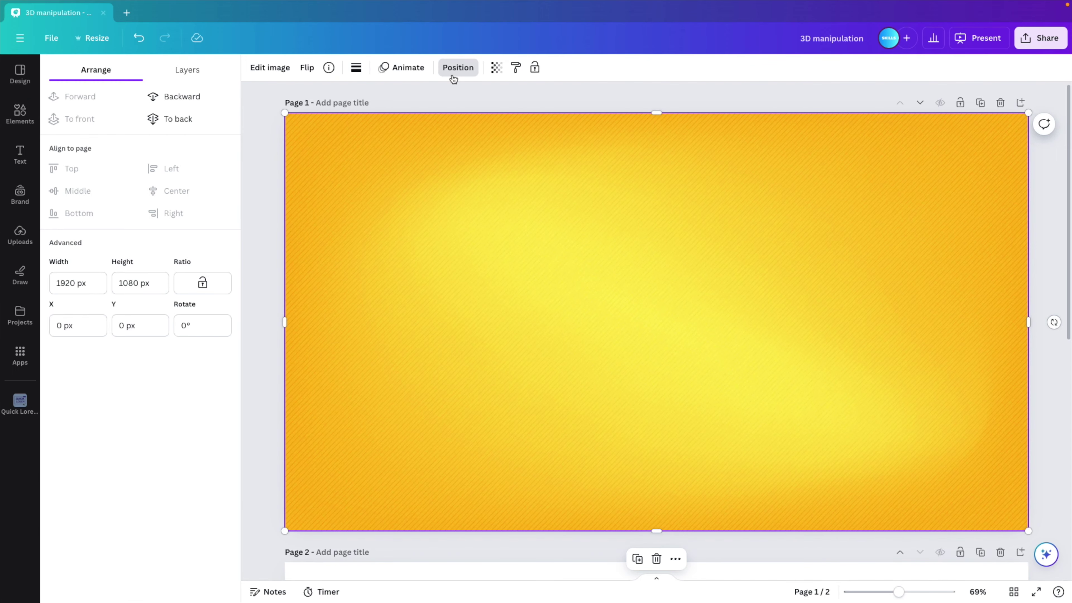
{"action": "left_click", "coordinate": [182, 118]}
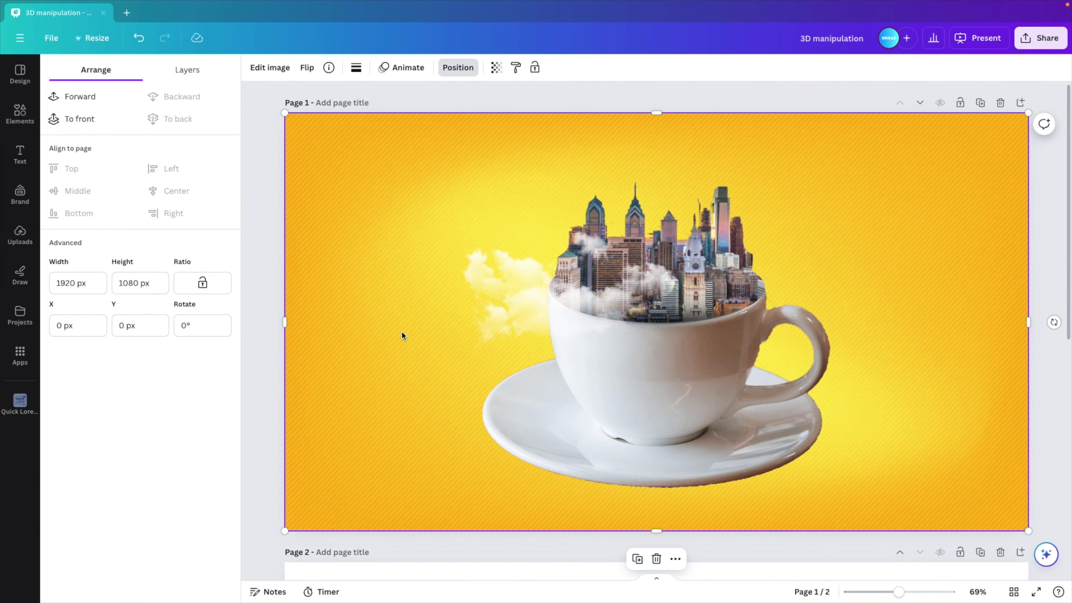
- Add another small cloud photo and place it on the cup's right rim near the handle
{"action": "left_click", "coordinate": [549, 315]}
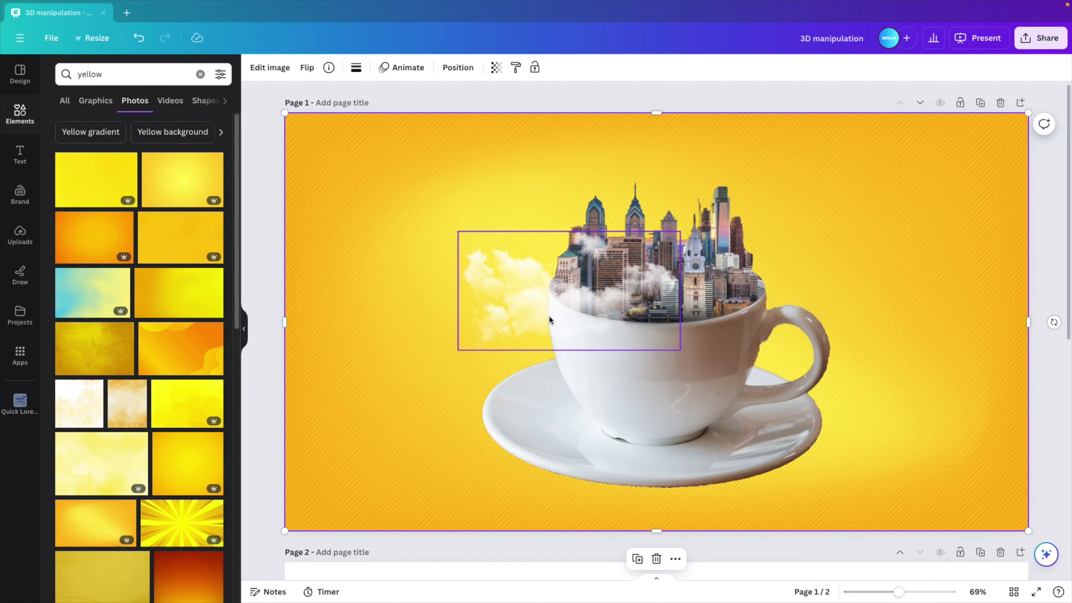
{"action": "left_click", "coordinate": [124, 74]}
{"action": "type", "text": "cloud"}
{"action": "key", "text": "Return"}
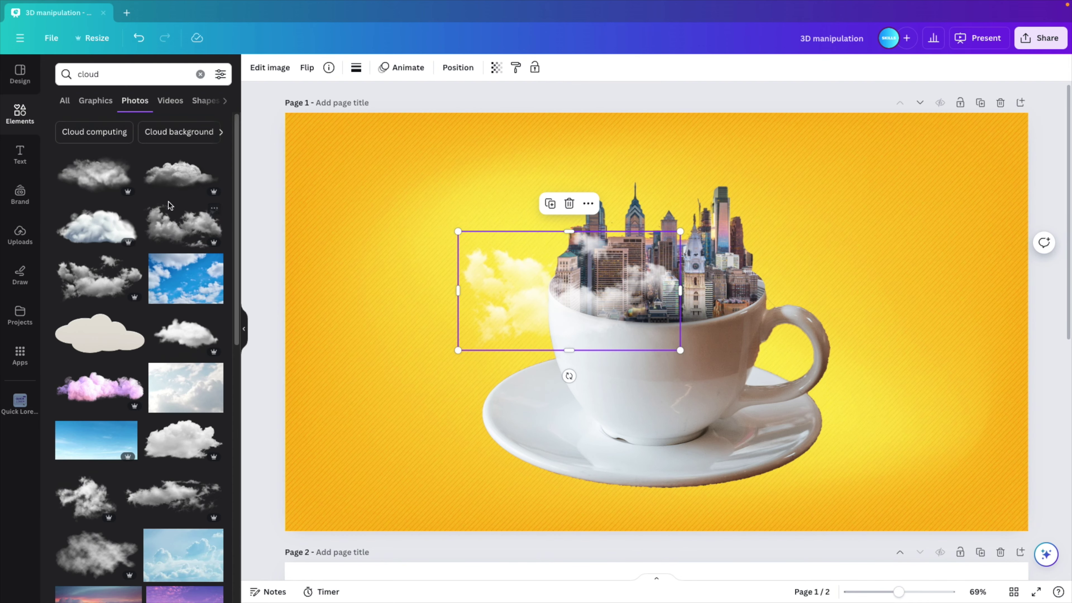
{"action": "left_click", "coordinate": [102, 182]}
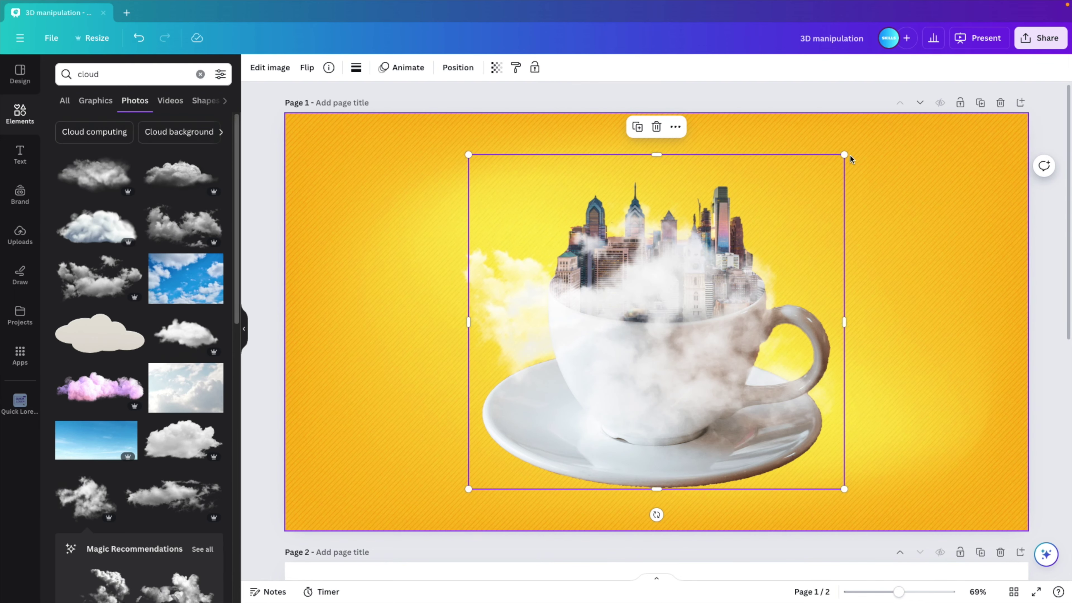
{"action": "left_click_drag", "start_coordinate": [845, 156], "coordinate": [665, 311]}
{"action": "left_click_drag", "start_coordinate": [565, 401], "coordinate": [810, 226]}
{"action": "left_click_drag", "start_coordinate": [909, 136], "coordinate": [881, 173]}
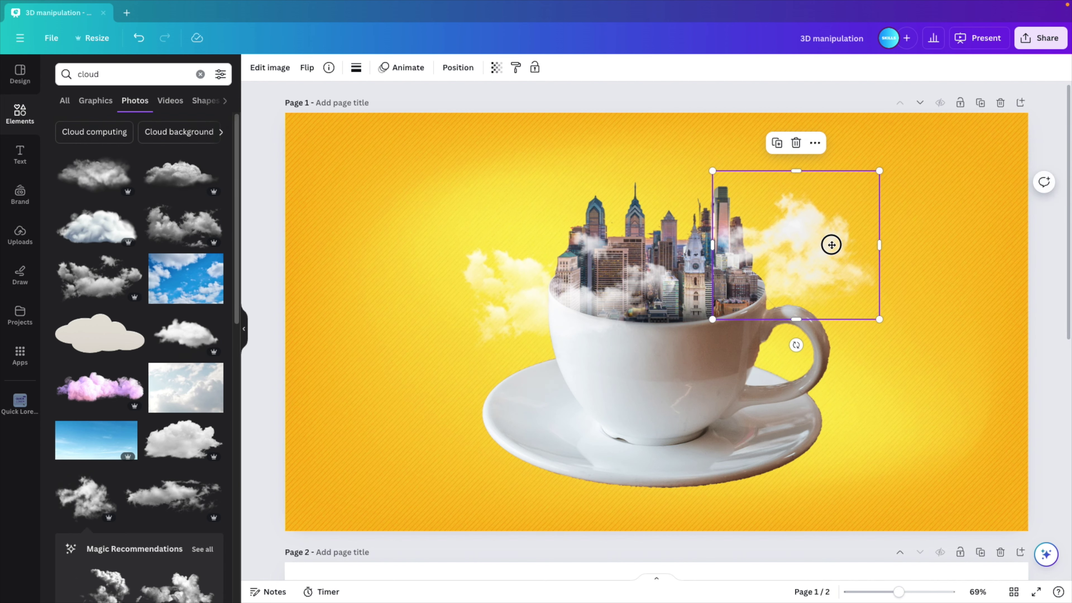
{"action": "left_click_drag", "start_coordinate": [830, 244], "coordinate": [808, 283]}
{"action": "left_click_drag", "start_coordinate": [855, 218], "coordinate": [803, 265]}
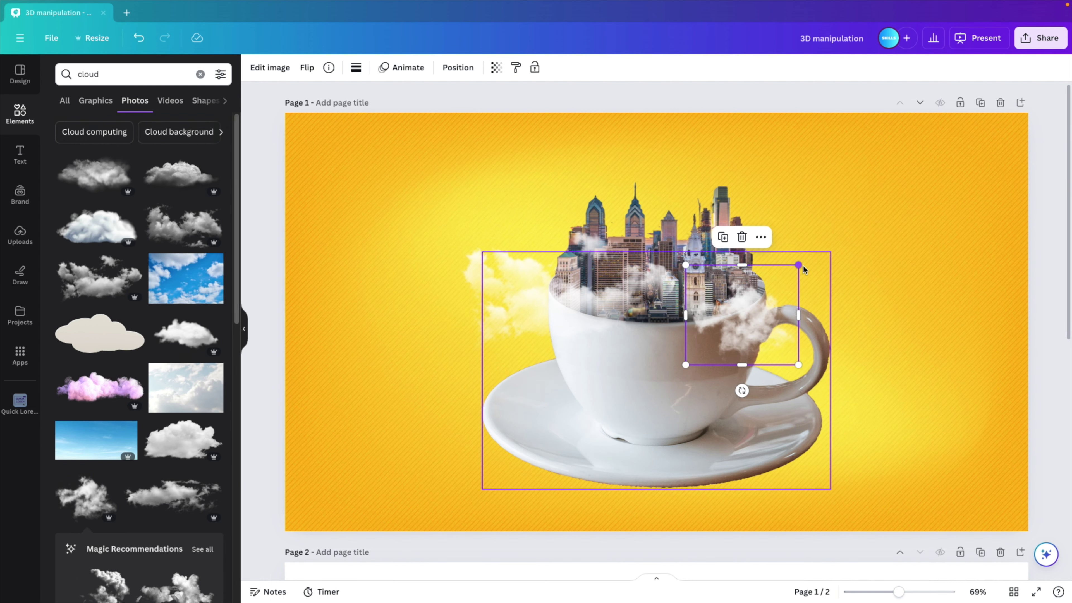
{"action": "left_click_drag", "start_coordinate": [775, 315], "coordinate": [900, 290]}
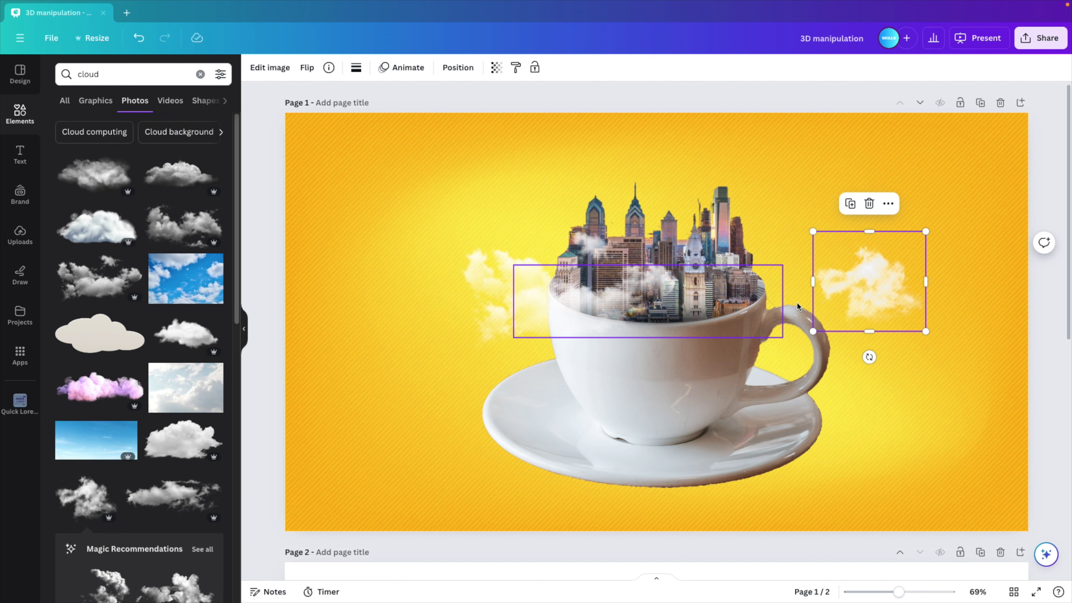
{"action": "left_click_drag", "start_coordinate": [836, 284], "coordinate": [737, 290]}
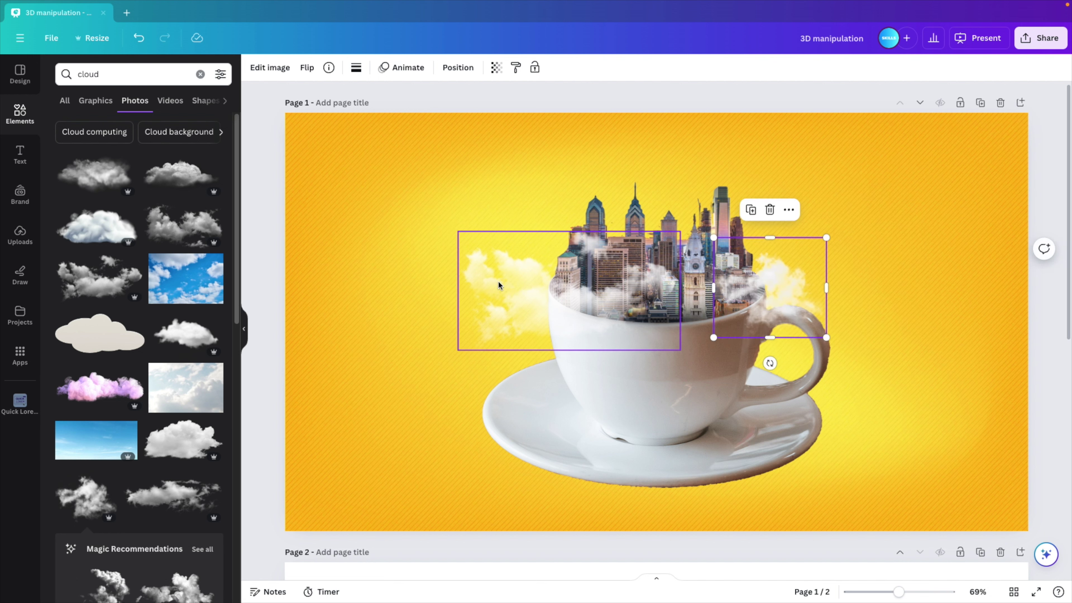
- Copy the left cloud above the skyline, flip it vertically, and layer it behind the city
{"action": "left_click", "coordinate": [522, 304]}
{"action": "left_click_drag", "start_coordinate": [522, 304], "coordinate": [682, 219]}
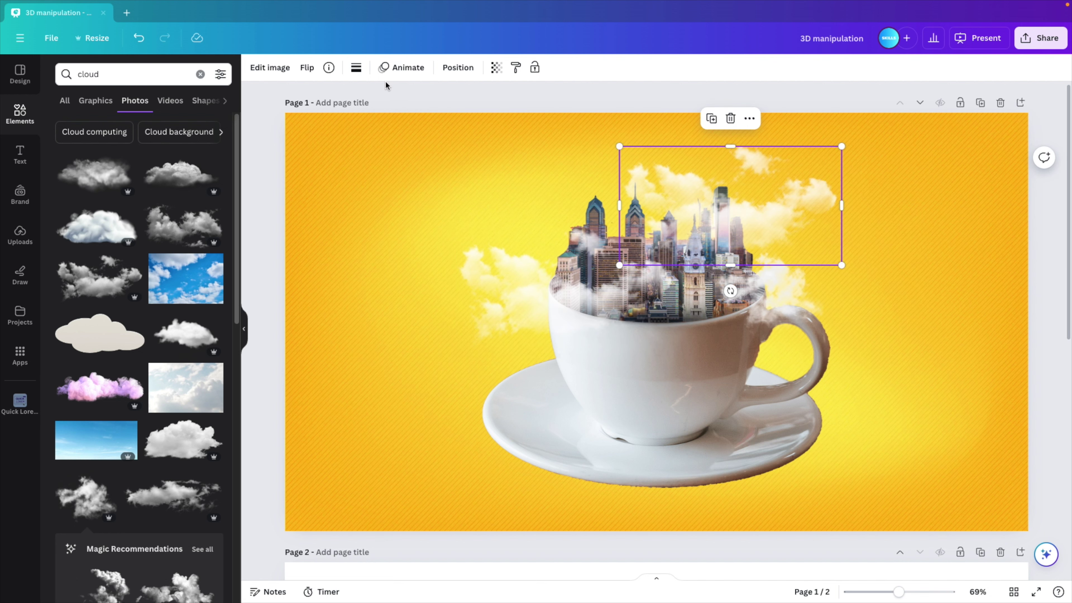
{"action": "left_click", "coordinate": [307, 67]}
{"action": "left_click", "coordinate": [327, 119]}
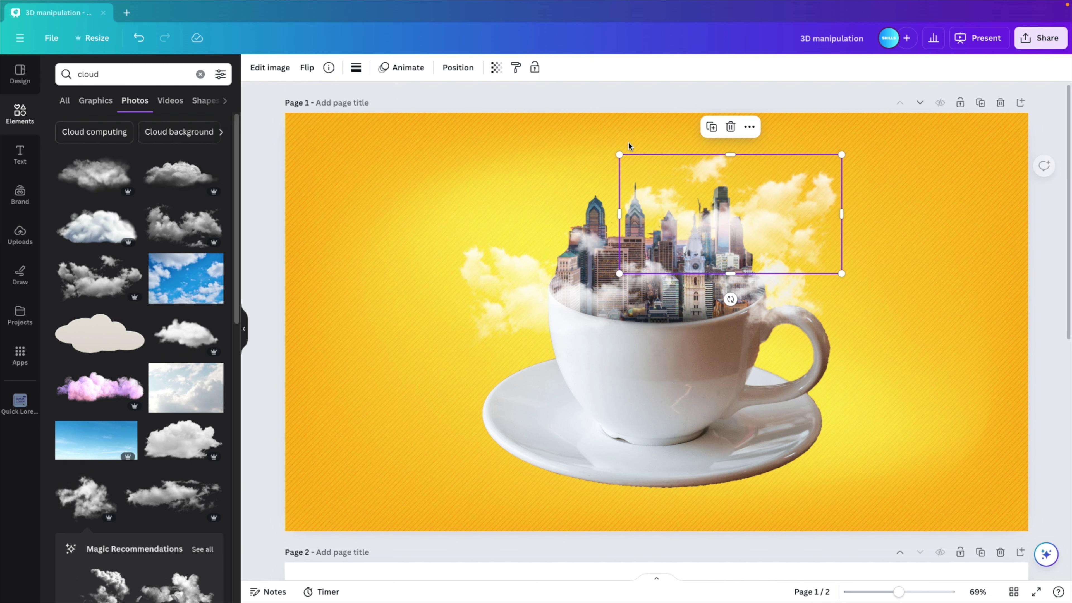
{"action": "left_click", "coordinate": [458, 67]}
{"action": "left_click", "coordinate": [187, 69]}
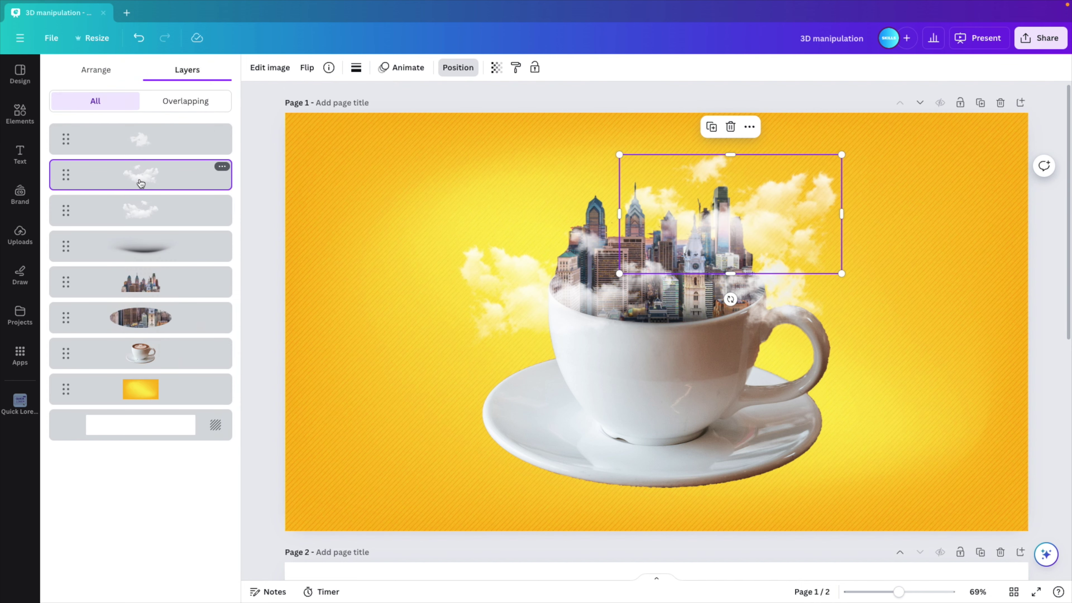
{"action": "left_click_drag", "start_coordinate": [141, 175], "coordinate": [143, 311]}
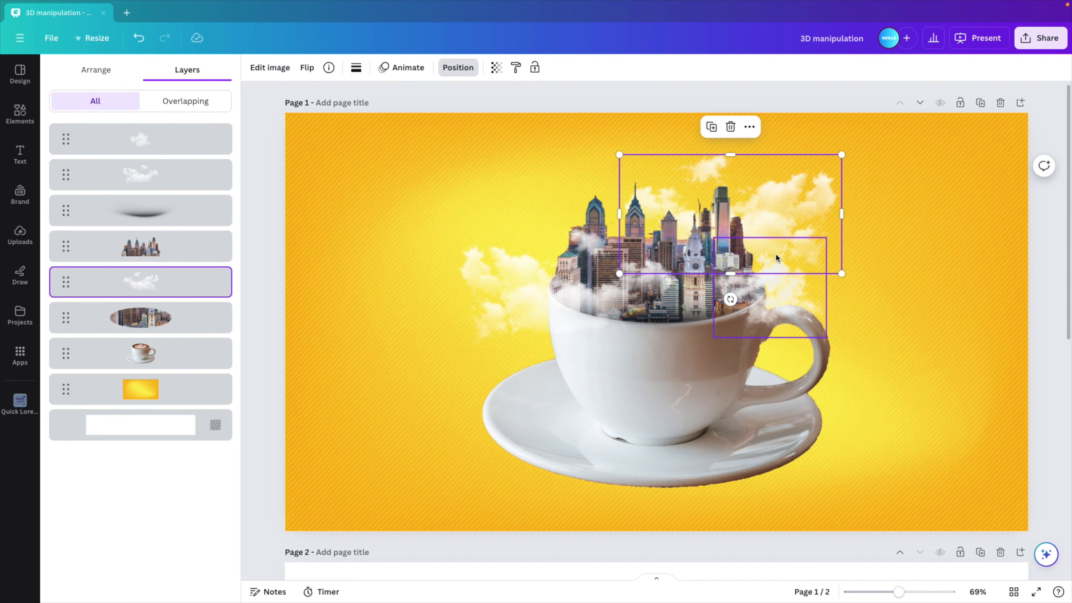
{"action": "left_click", "coordinate": [260, 276]}
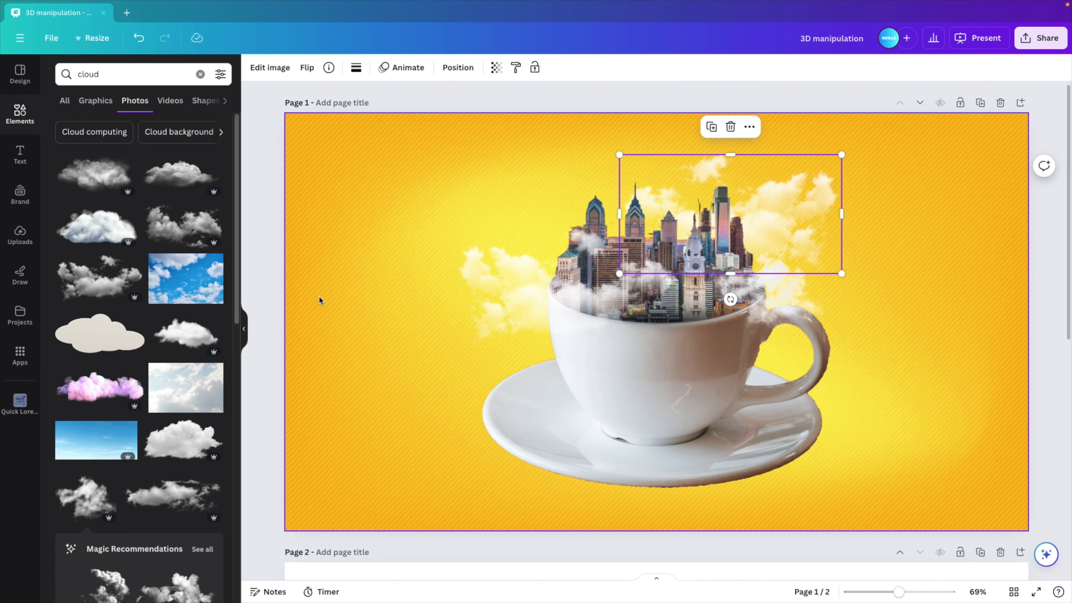
- Shrink the small cloud near the skyline and set it inside the cup
{"action": "left_click", "coordinate": [548, 253]}
{"action": "left_click_drag", "start_coordinate": [625, 189], "coordinate": [687, 315]}
{"action": "left_click", "coordinate": [257, 191]}
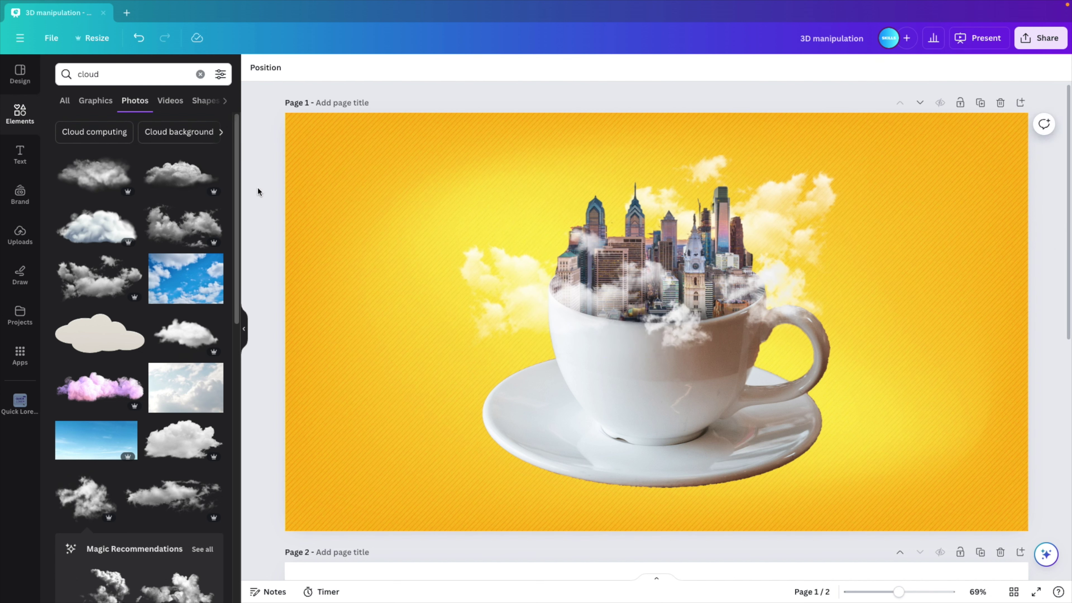
- Add an airplane photo from an 'airplane' search, shrunk small just left of the city
{"action": "left_click", "coordinate": [200, 74]}
{"action": "type", "text": "airplane"}
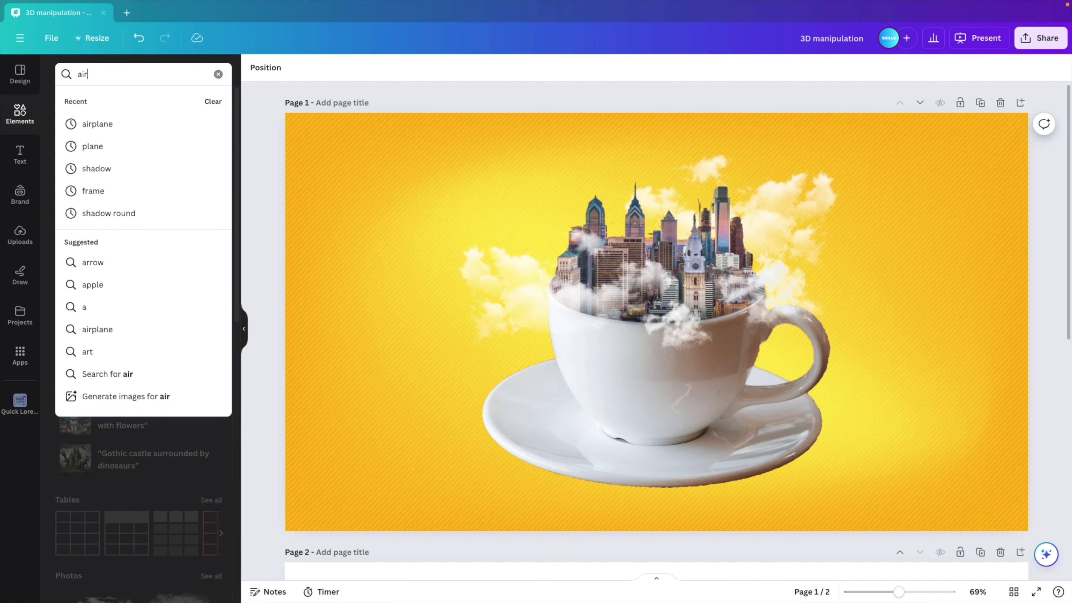
{"action": "key", "text": "Return"}
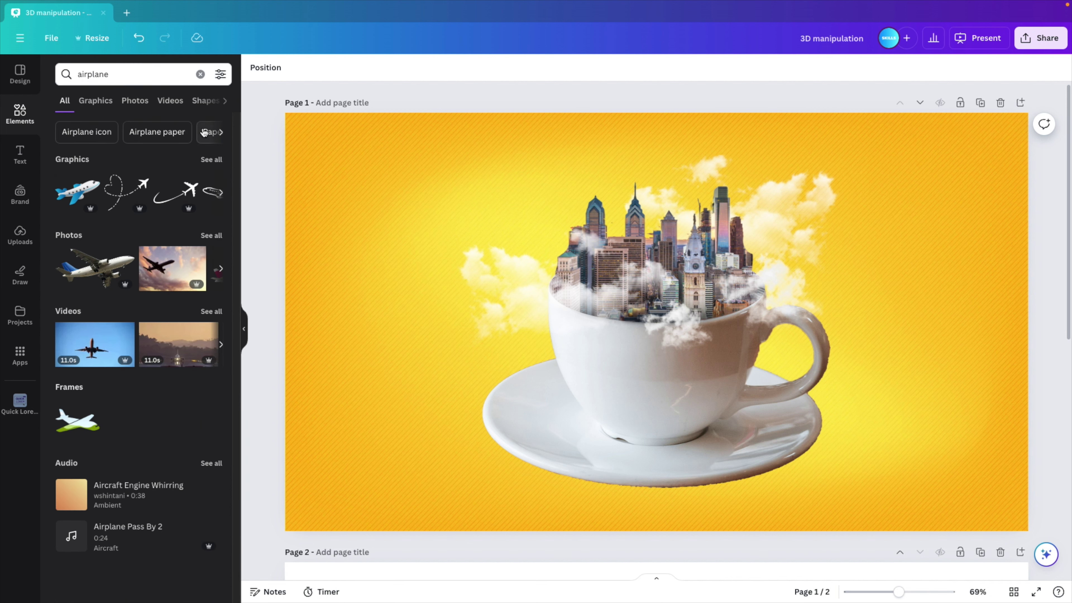
{"action": "left_click", "coordinate": [215, 234]}
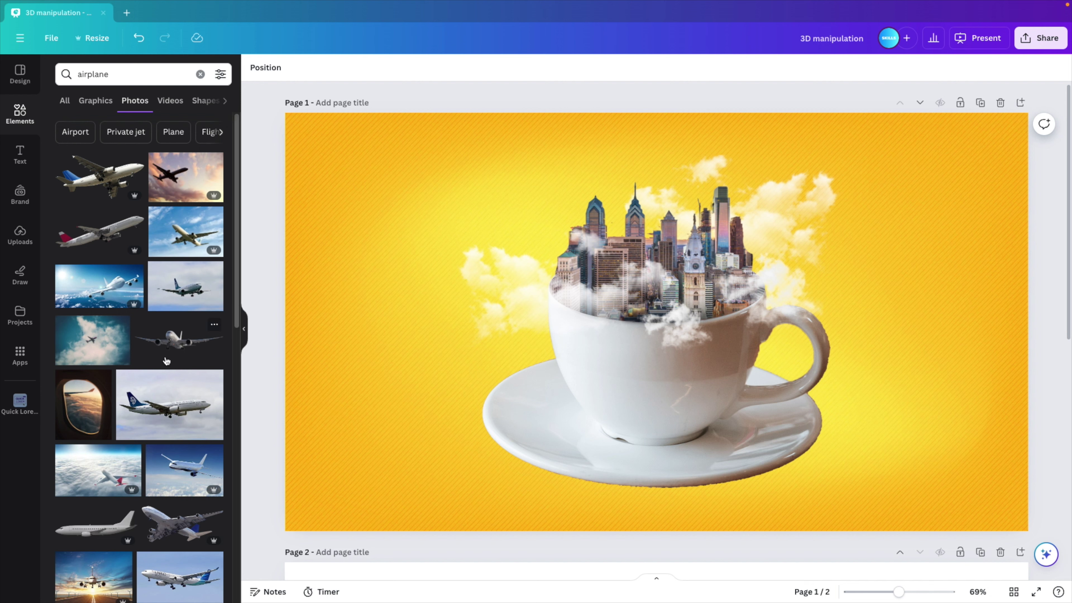
{"action": "left_click", "coordinate": [175, 346]}
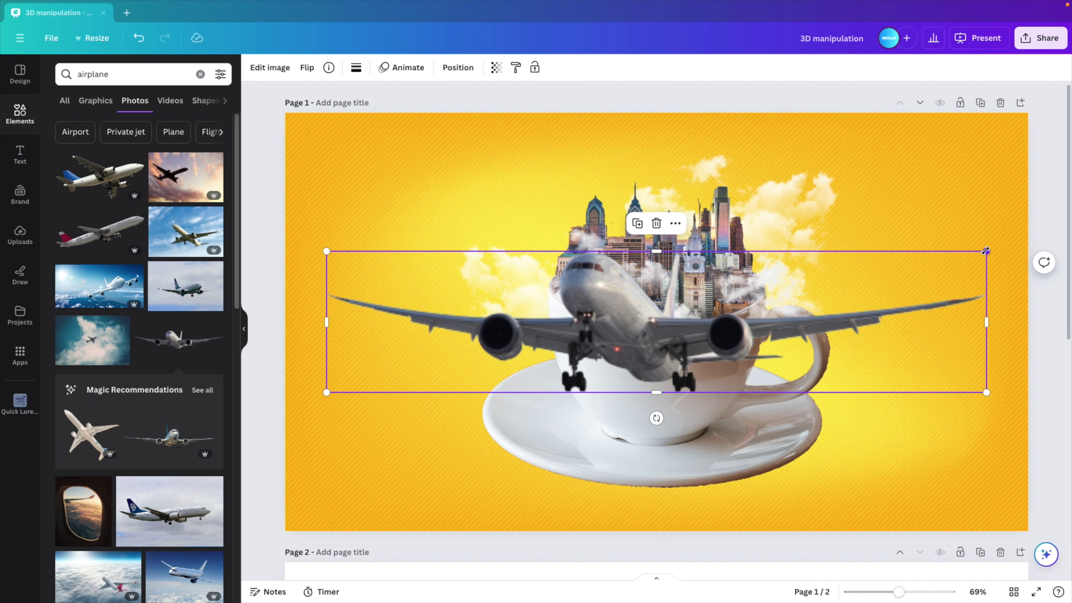
{"action": "left_click_drag", "start_coordinate": [985, 250], "coordinate": [558, 342]}
{"action": "left_click_drag", "start_coordinate": [425, 367], "coordinate": [522, 239]}
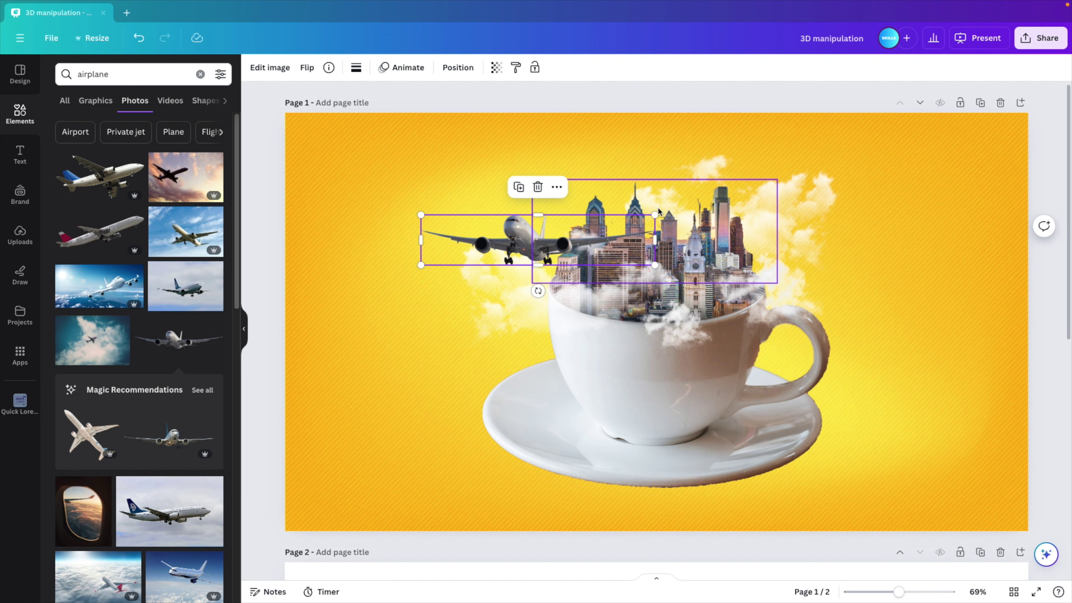
{"action": "left_click_drag", "start_coordinate": [655, 214], "coordinate": [606, 218]}
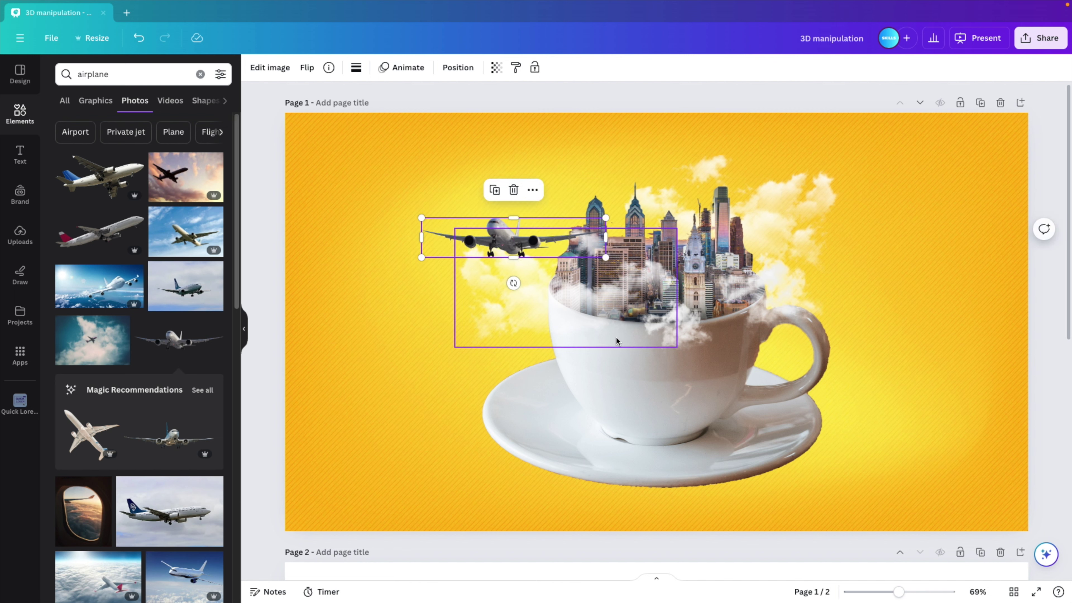
- Brighten the airplane's colour adjustments, move the cloud layer to the top, and shift the airplane left
{"action": "left_click", "coordinate": [272, 69]}
{"action": "left_click", "coordinate": [144, 73]}
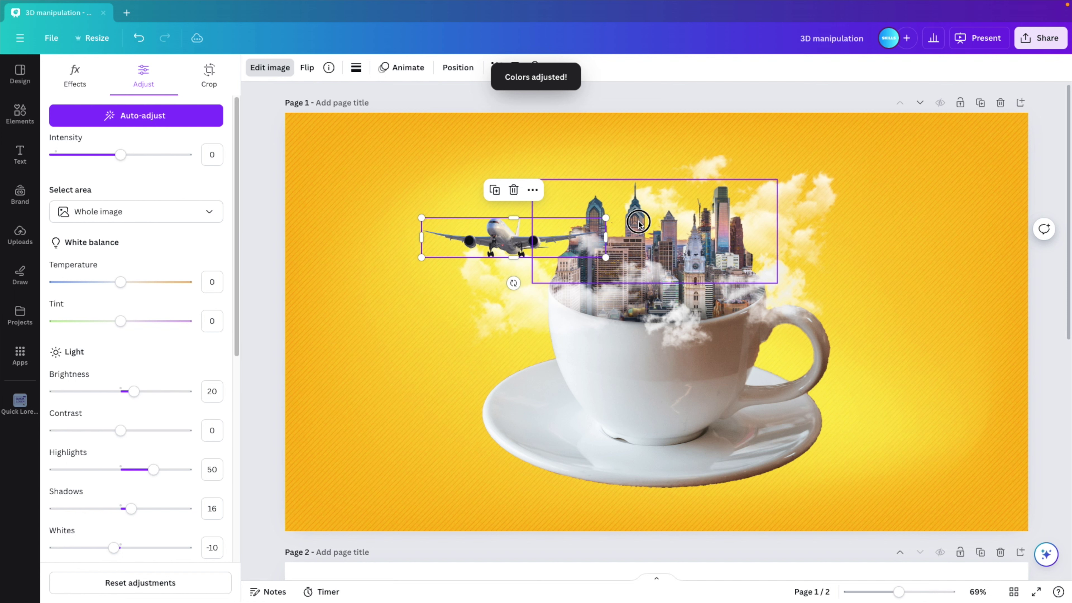
{"action": "left_click", "coordinate": [458, 67]}
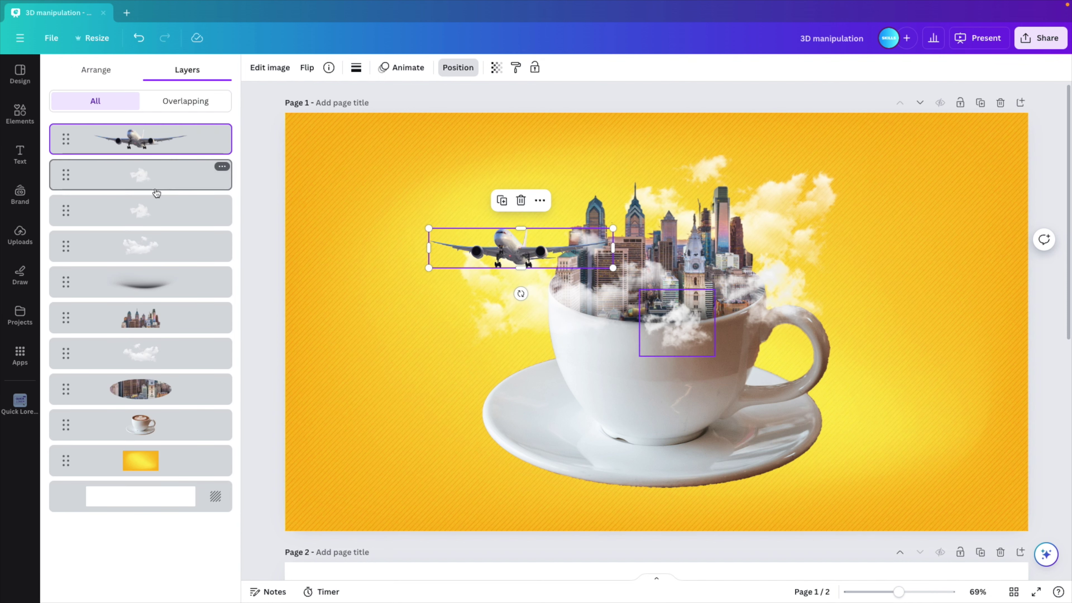
{"action": "left_click", "coordinate": [494, 306]}
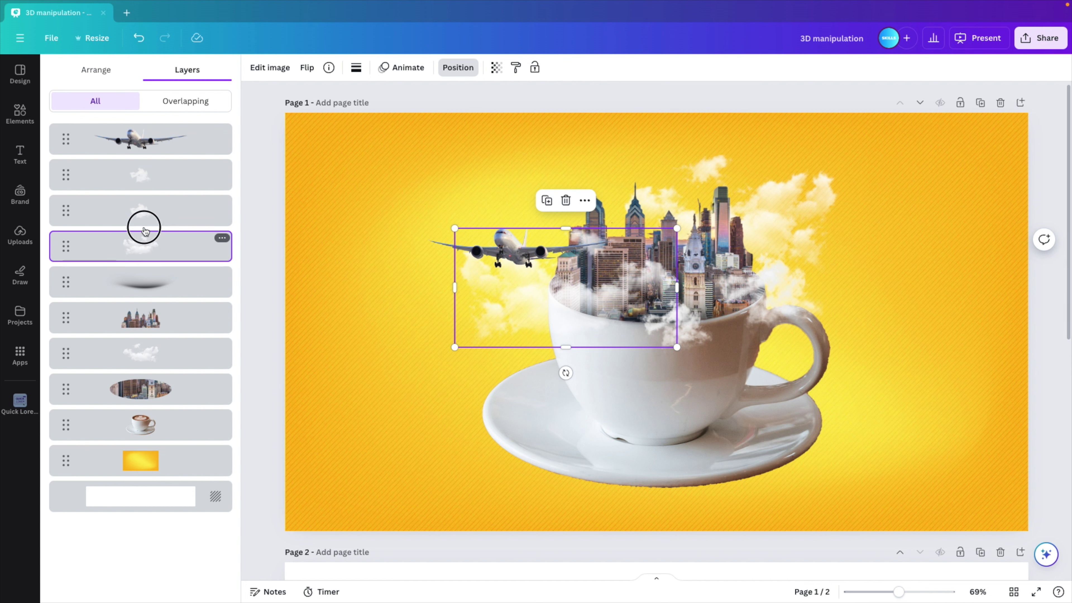
{"action": "left_click_drag", "start_coordinate": [144, 230], "coordinate": [138, 127]}
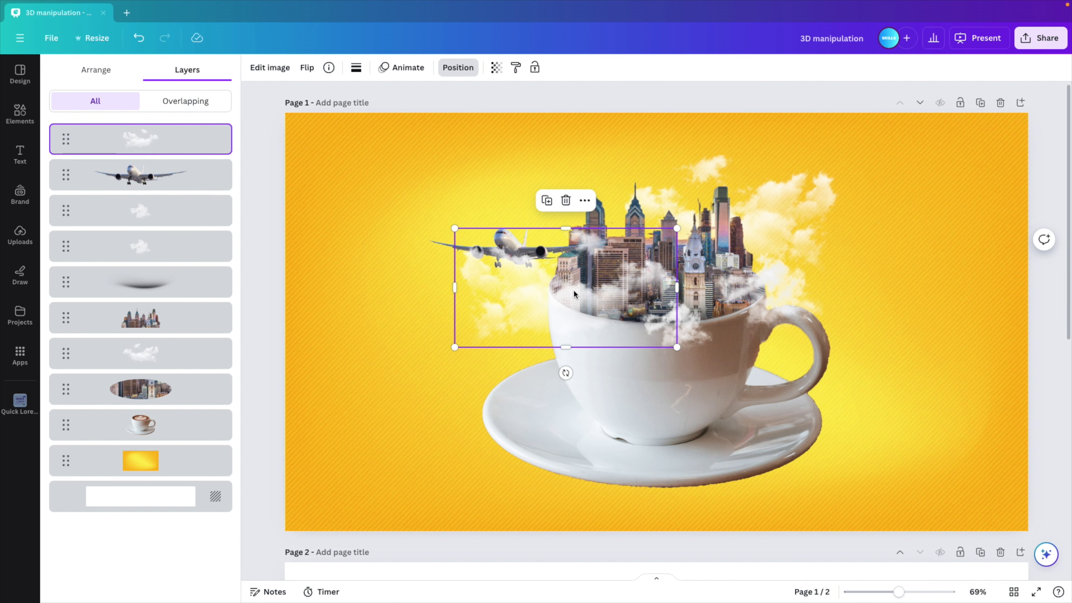
{"action": "left_click_drag", "start_coordinate": [426, 241], "coordinate": [409, 240]}
- Nudge the airplane left, then add a flock-of-birds photo from a 'birds' search
{"action": "left_click", "coordinate": [338, 182]}
{"action": "left_click", "coordinate": [22, 110]}
{"action": "left_click", "coordinate": [127, 74]}
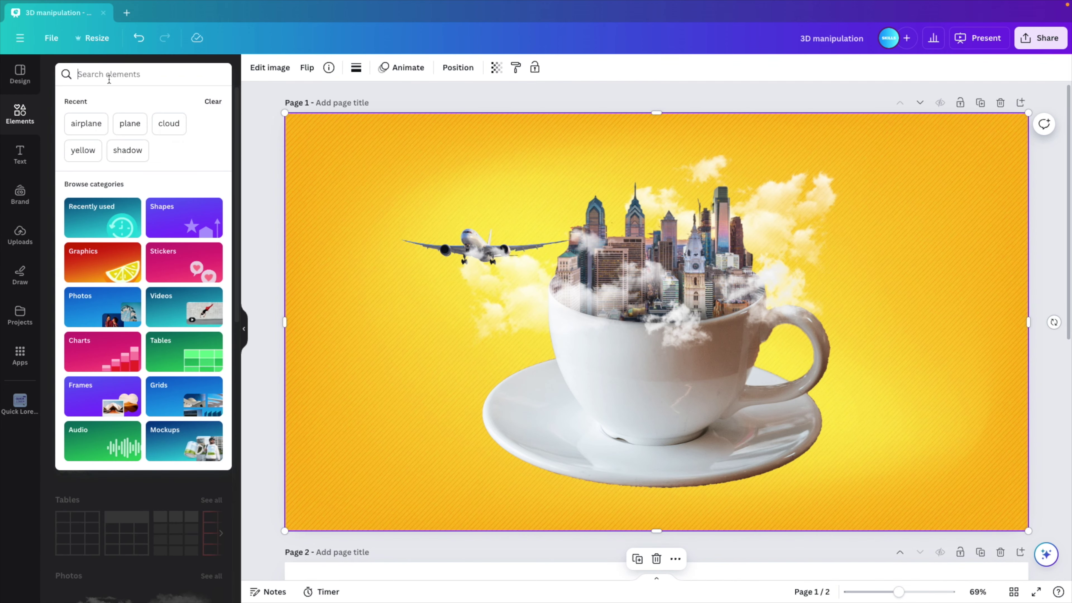
{"action": "type", "text": "bird"}
{"action": "key", "text": "Return"}
{"action": "type", "text": "s"}
{"action": "key", "text": "Return"}
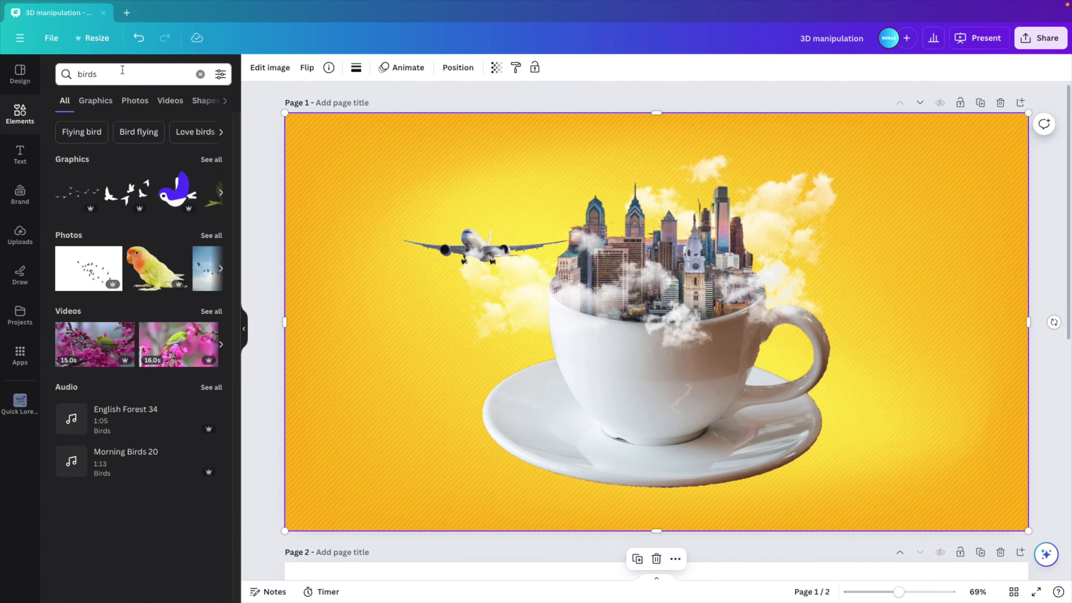
{"action": "left_click", "coordinate": [88, 268]}
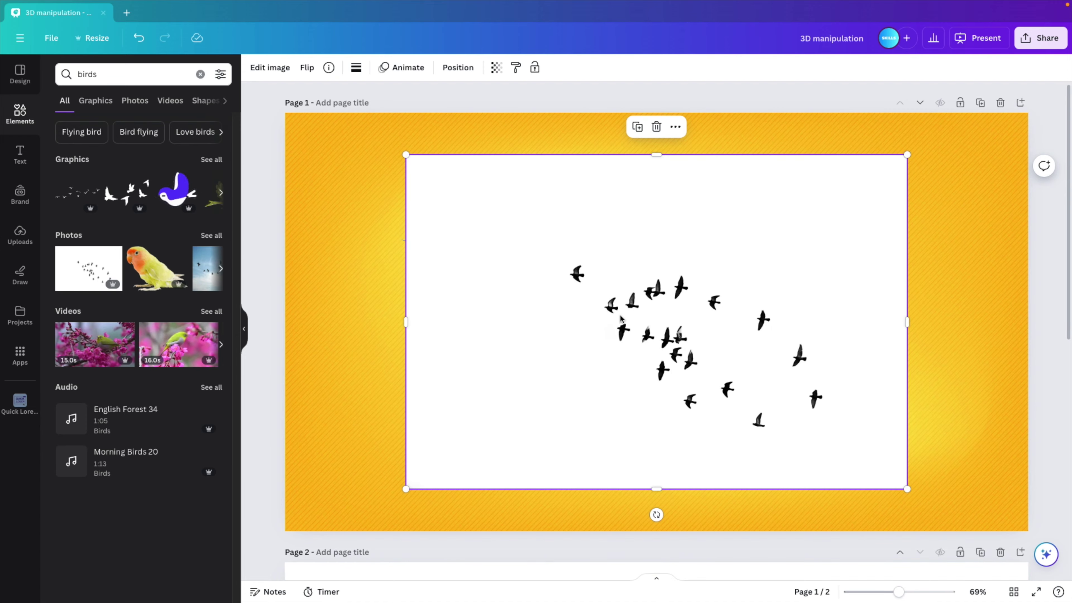
- Remove the birds' white background, shrink them, mirror horizontally and place them right of the city
{"action": "left_click", "coordinate": [271, 68]}
{"action": "left_click", "coordinate": [66, 169]}
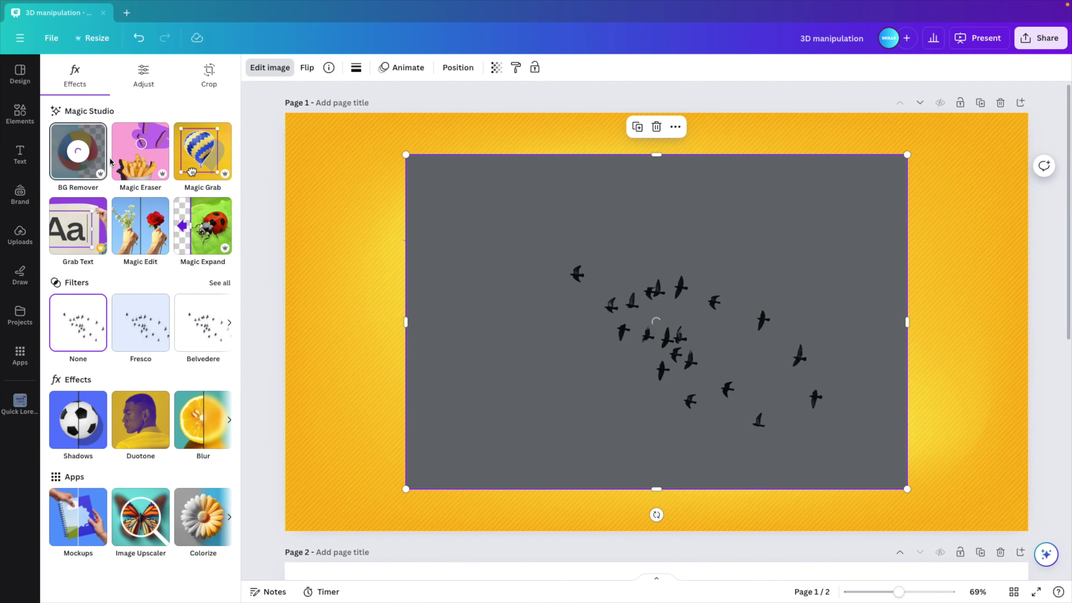
{"action": "left_click_drag", "start_coordinate": [907, 155], "coordinate": [633, 338]}
{"action": "left_click_drag", "start_coordinate": [595, 399], "coordinate": [809, 241]}
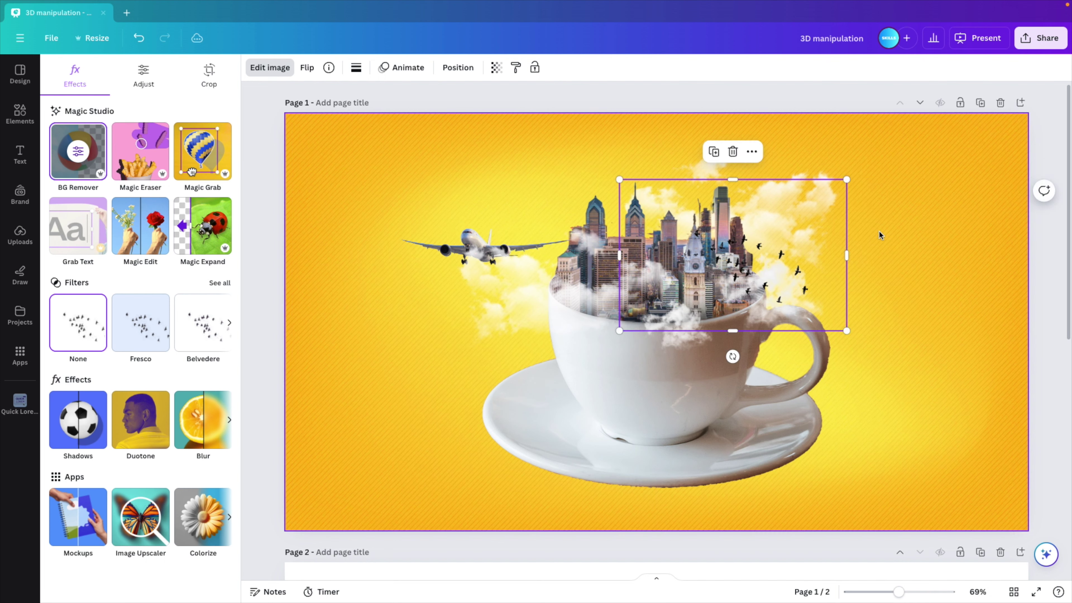
{"action": "left_click", "coordinate": [308, 69]}
{"action": "left_click", "coordinate": [348, 96]}
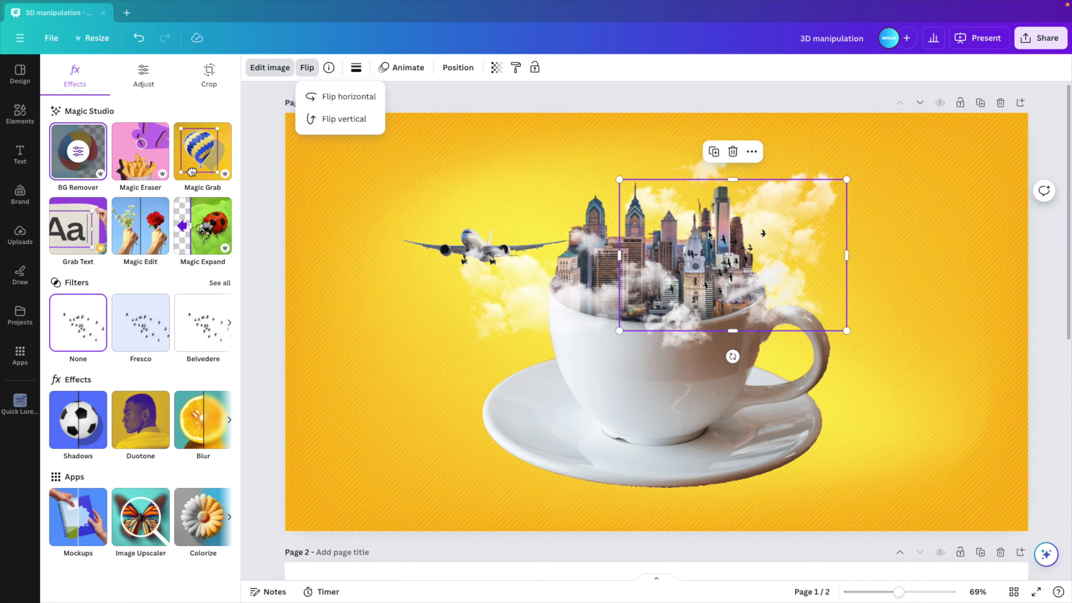
{"action": "left_click_drag", "start_coordinate": [698, 266], "coordinate": [779, 276]}
- Move the birds layer beneath some clouds and enlarge the flock slightly
{"action": "left_click", "coordinate": [458, 67]}
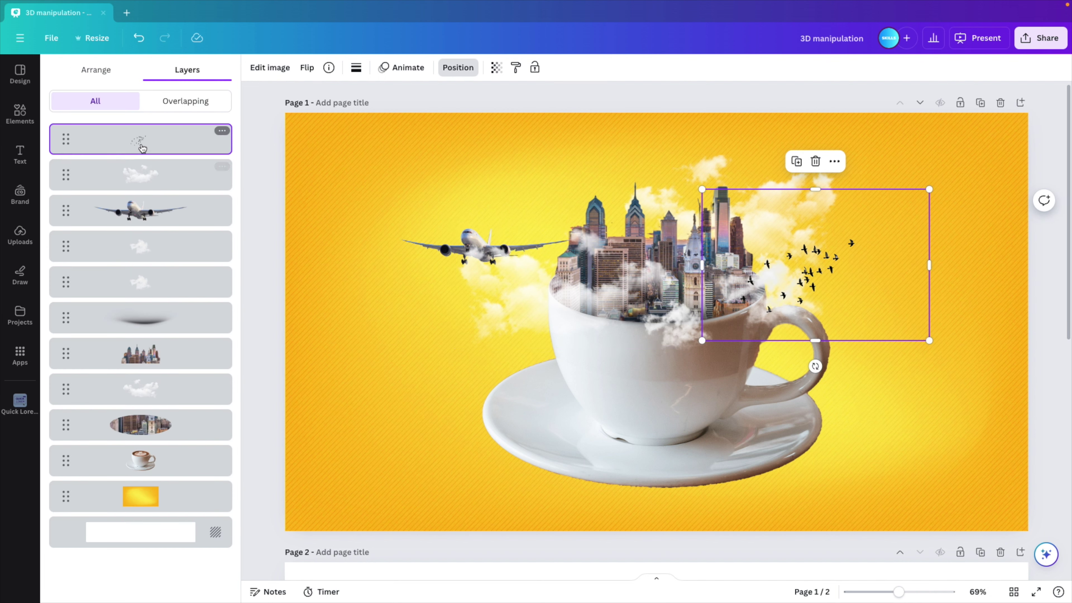
{"action": "left_click_drag", "start_coordinate": [139, 139], "coordinate": [152, 281]}
{"action": "left_click_drag", "start_coordinate": [929, 189], "coordinate": [986, 151]}
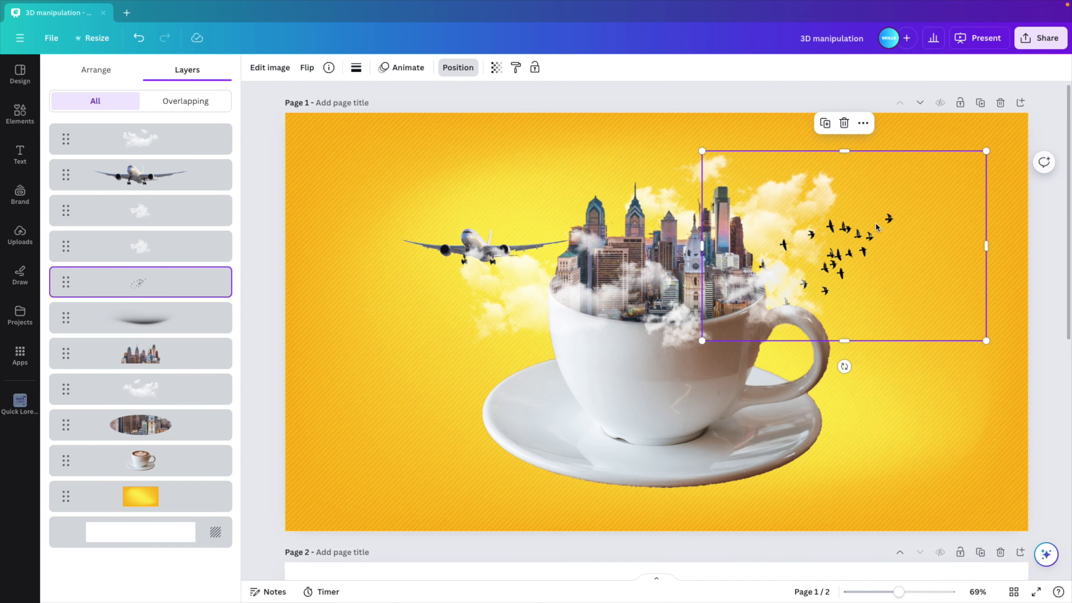
{"action": "left_click_drag", "start_coordinate": [876, 227], "coordinate": [871, 220]}
{"action": "left_click", "coordinate": [837, 356]}
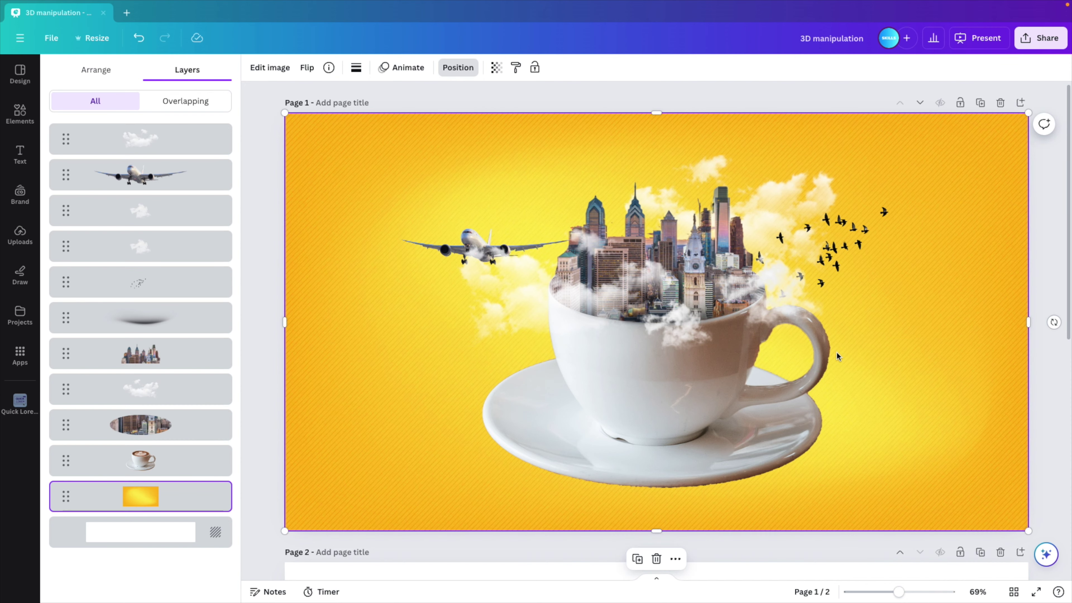
- Add a sun-flare graphic from a 'sun' search, shrunk and layered behind the city towers
{"action": "left_click", "coordinate": [20, 113]}
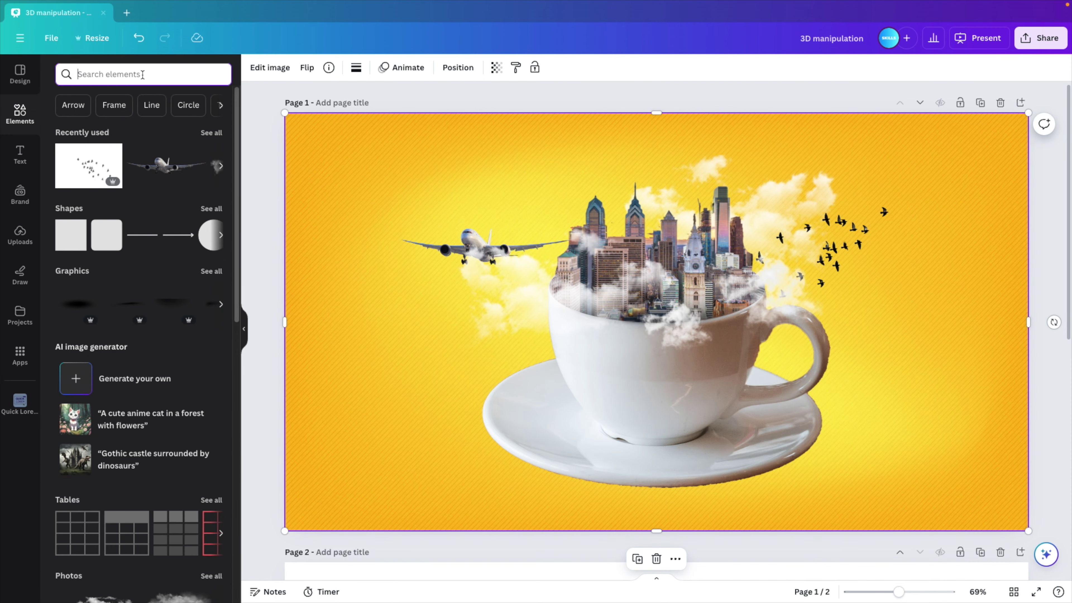
{"action": "left_click", "coordinate": [142, 75]}
{"action": "type", "text": "sun"}
{"action": "key", "text": "Return"}
{"action": "left_click", "coordinate": [135, 101]}
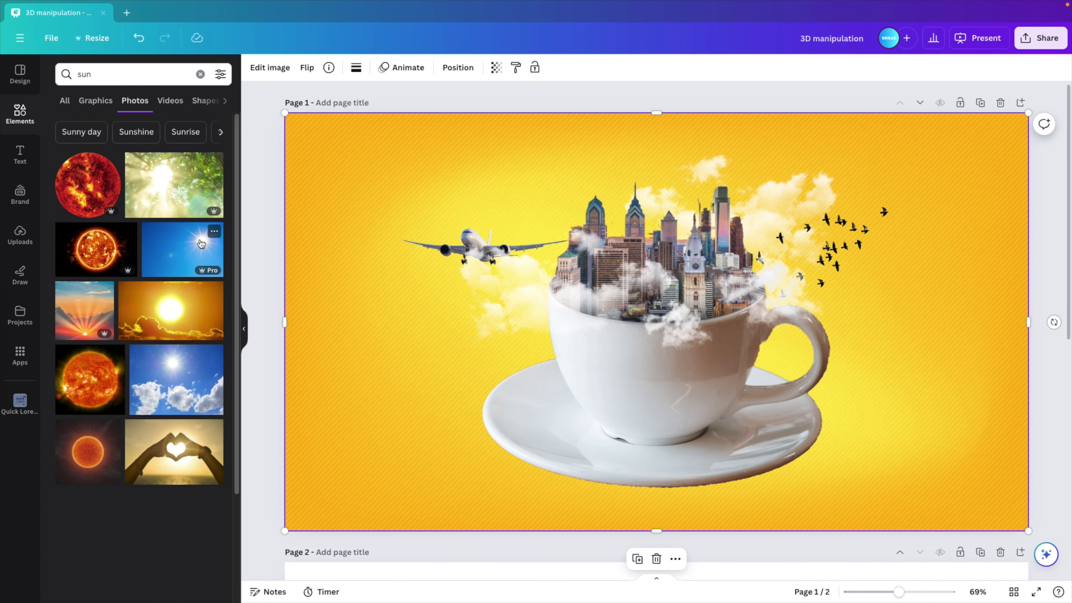
{"action": "left_click", "coordinate": [95, 100]}
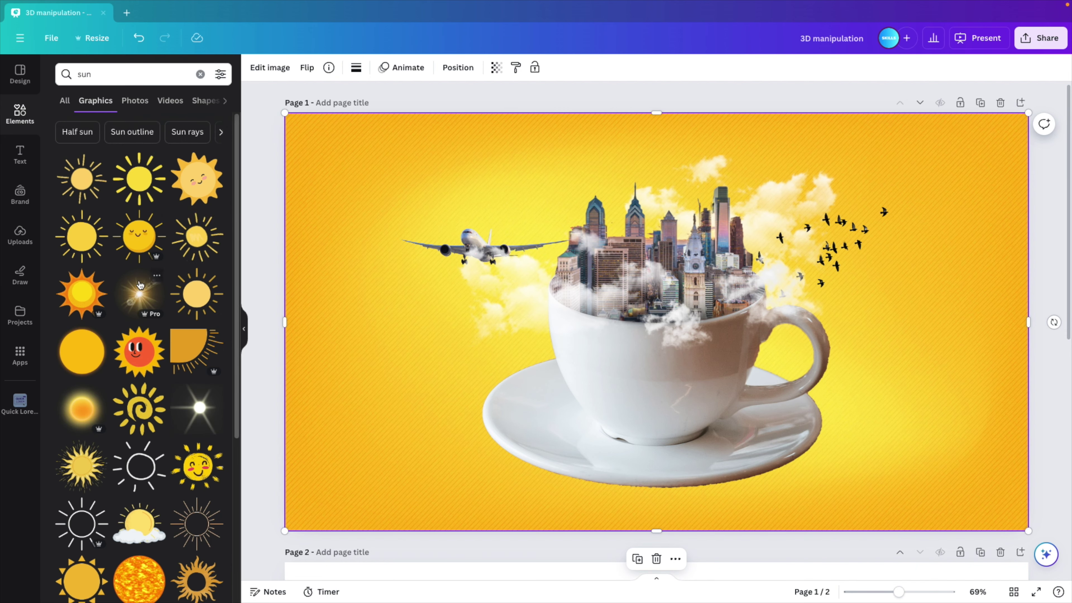
{"action": "left_click", "coordinate": [135, 295]}
{"action": "left_click_drag", "start_coordinate": [645, 343], "coordinate": [615, 215]}
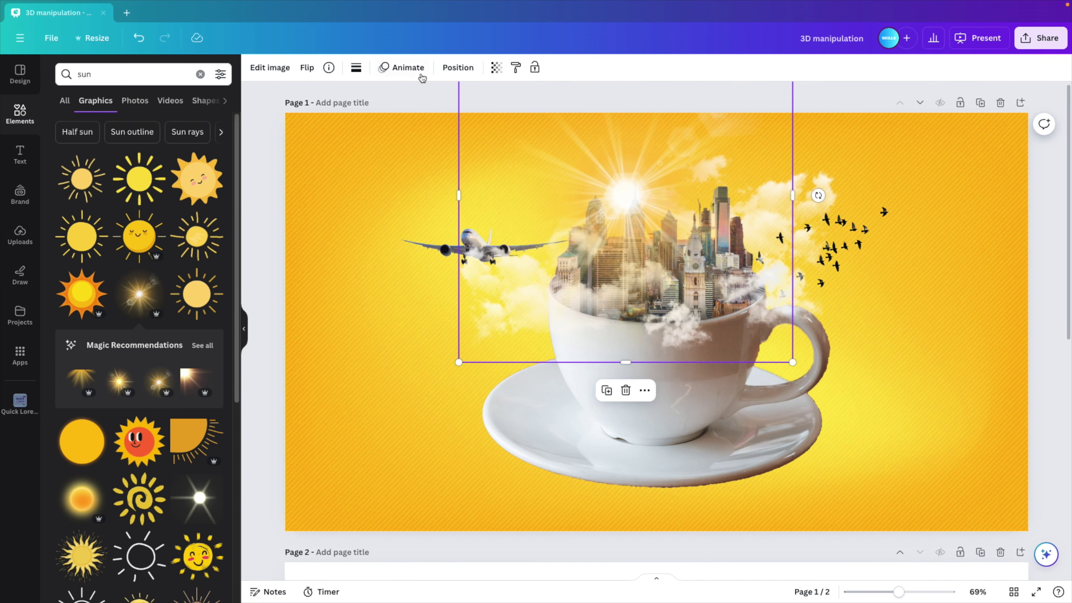
{"action": "left_click", "coordinate": [458, 68]}
{"action": "left_click_drag", "start_coordinate": [160, 151], "coordinate": [167, 404]}
{"action": "left_click_drag", "start_coordinate": [793, 361], "coordinate": [736, 304]}
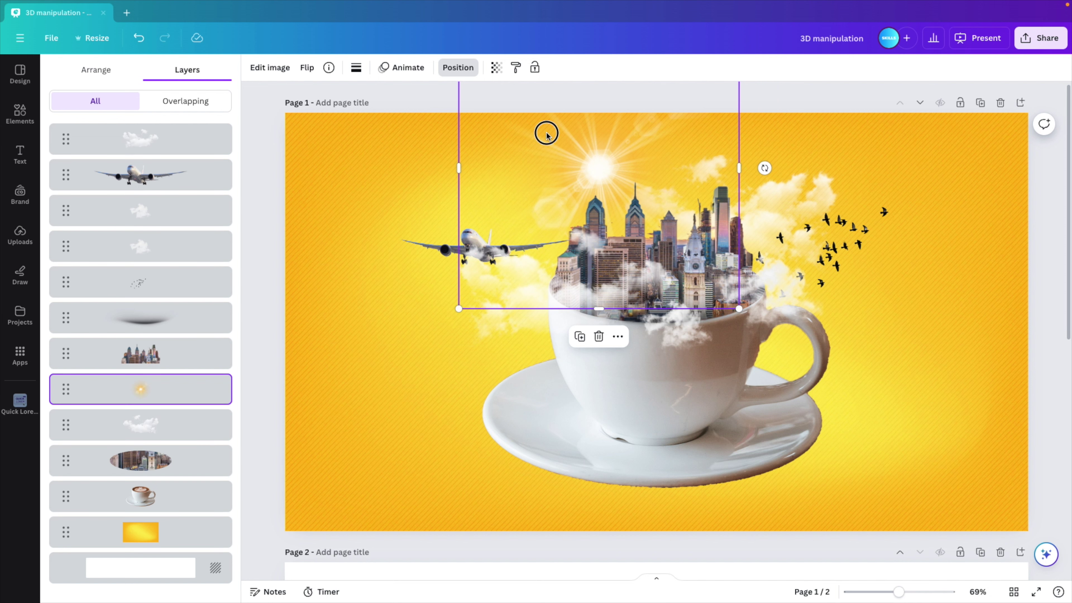
{"action": "left_click_drag", "start_coordinate": [545, 132], "coordinate": [559, 165]}
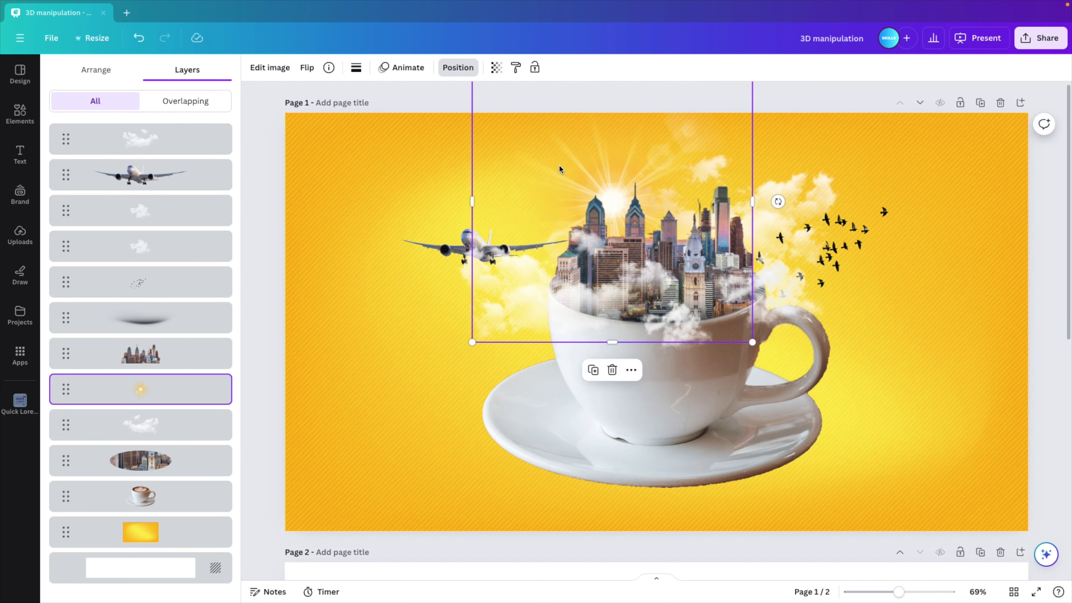
- Duplicate the small cloud, place the copy beside the cup and mirror it horizontally
{"action": "left_click", "coordinate": [970, 371]}
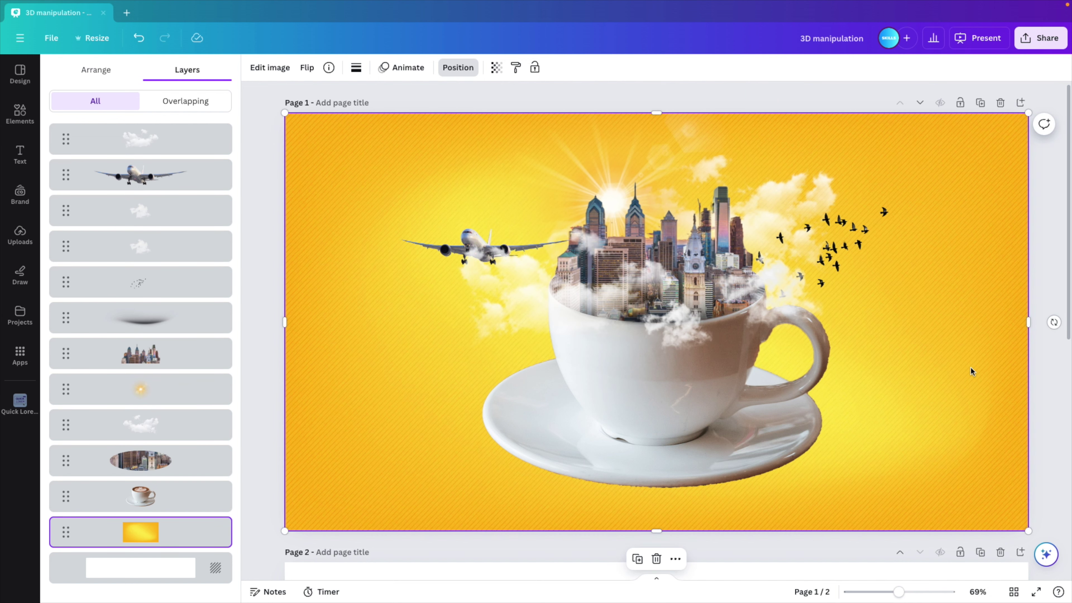
{"action": "left_click_drag", "start_coordinate": [717, 330], "coordinate": [743, 313]}
{"action": "left_click", "coordinate": [307, 67]}
{"action": "left_click", "coordinate": [322, 96]}
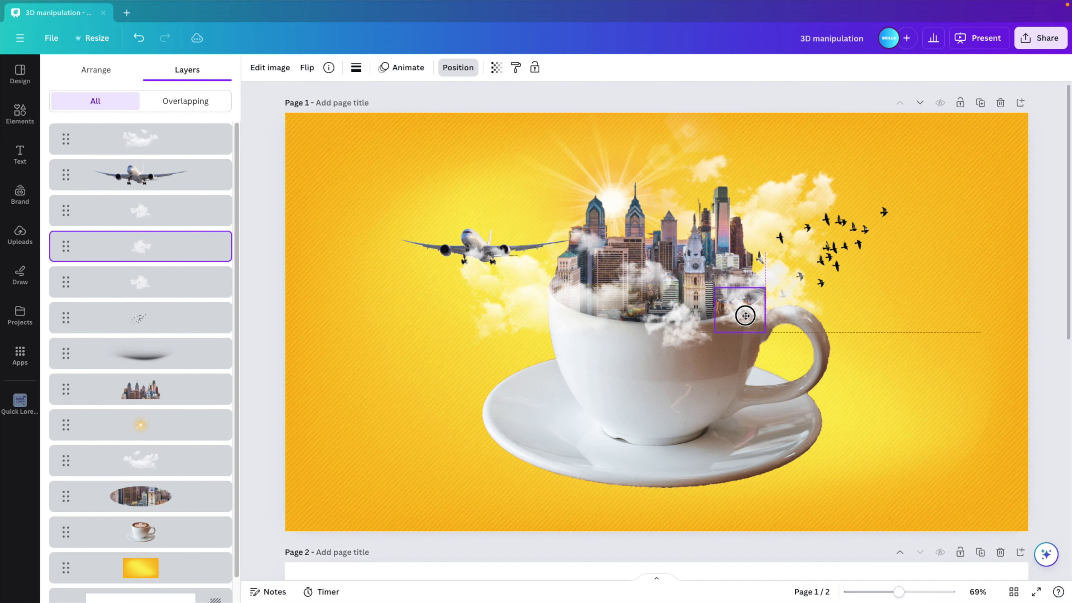
{"action": "left_click", "coordinate": [980, 441]}
- View the finished coffee-cup skyline design in full screen
{"action": "key", "text": "Escape"}
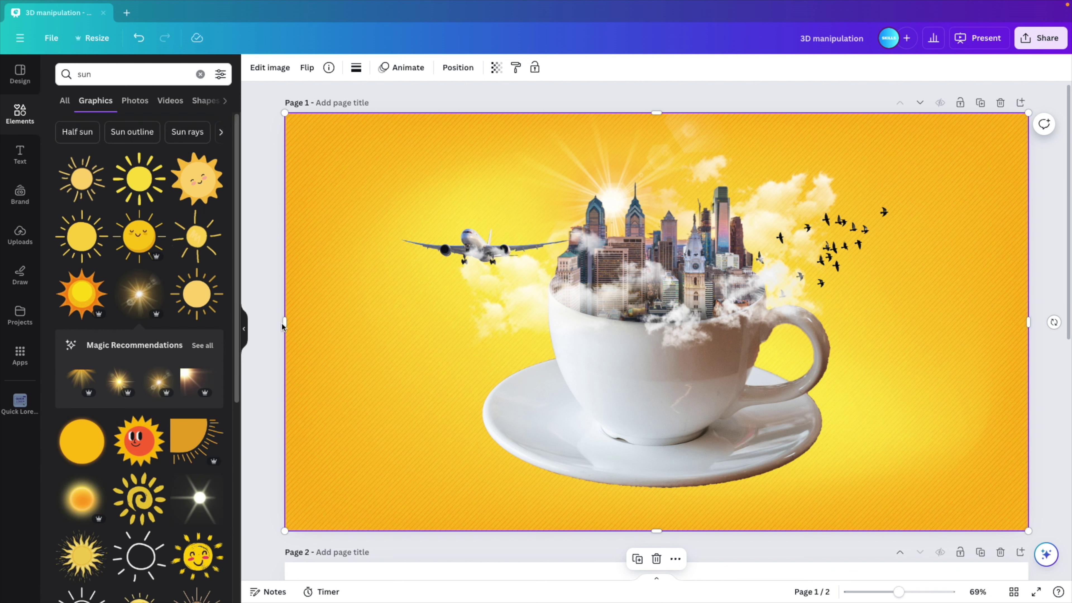